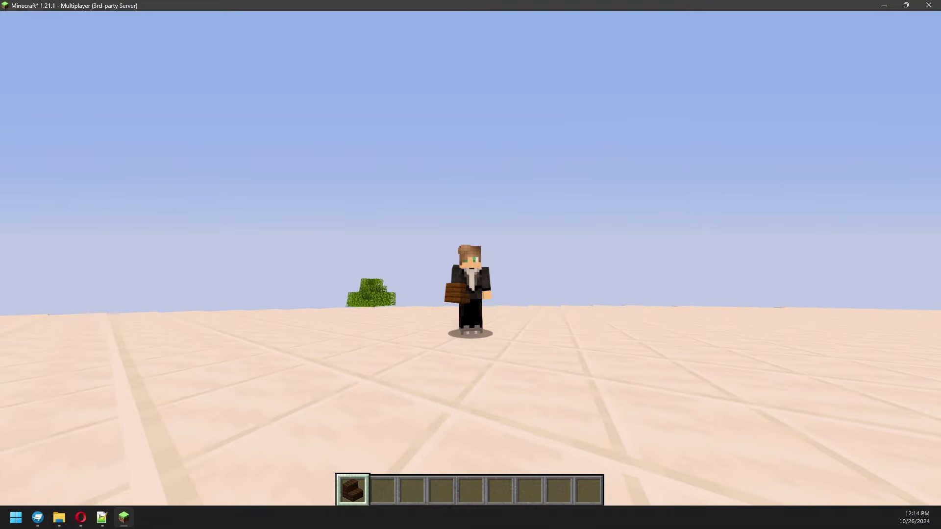
# Place the custom bench in the Minecraft world, sit on it and switch to the front third-person view.
pyautogui.press('F5')
pyautogui.rightClick(470, 259)
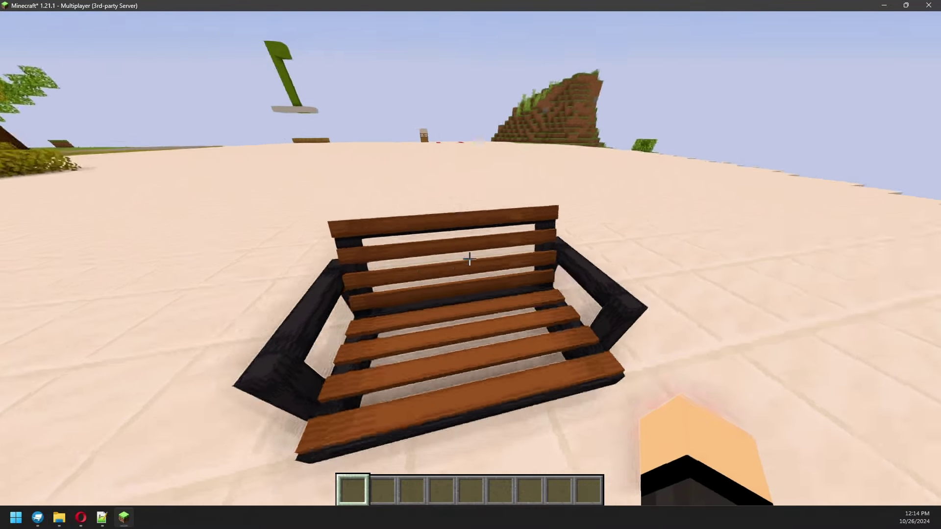
pyautogui.rightClick(468, 257)
pyautogui.press('F5')
pyautogui.press('F5')
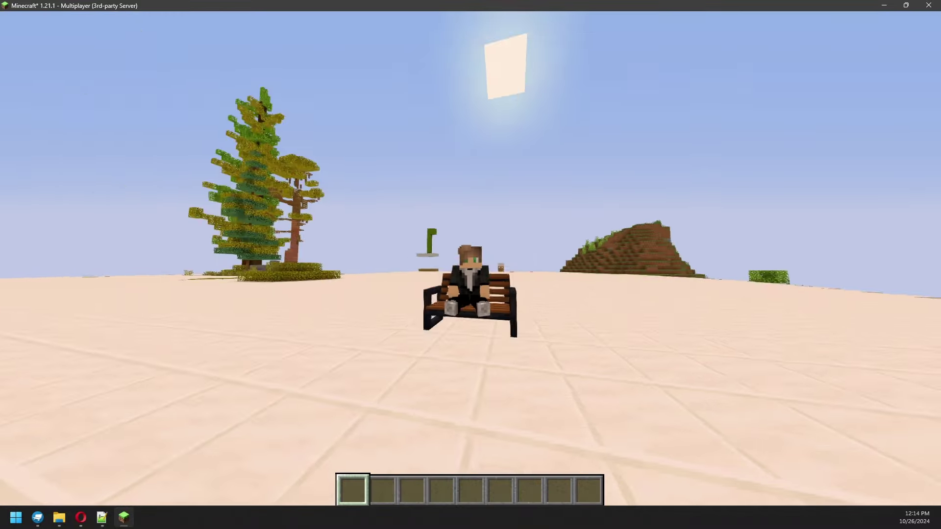
pyautogui.press('c')
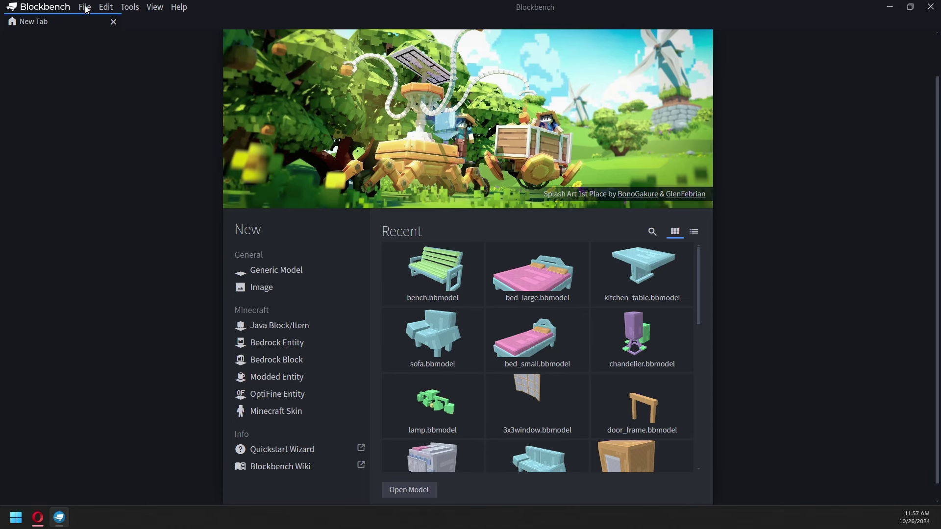
# In Blockbench, create a new Java Block/Item project named bench.
pyautogui.click(85, 8)
pyautogui.moveTo(90, 19)
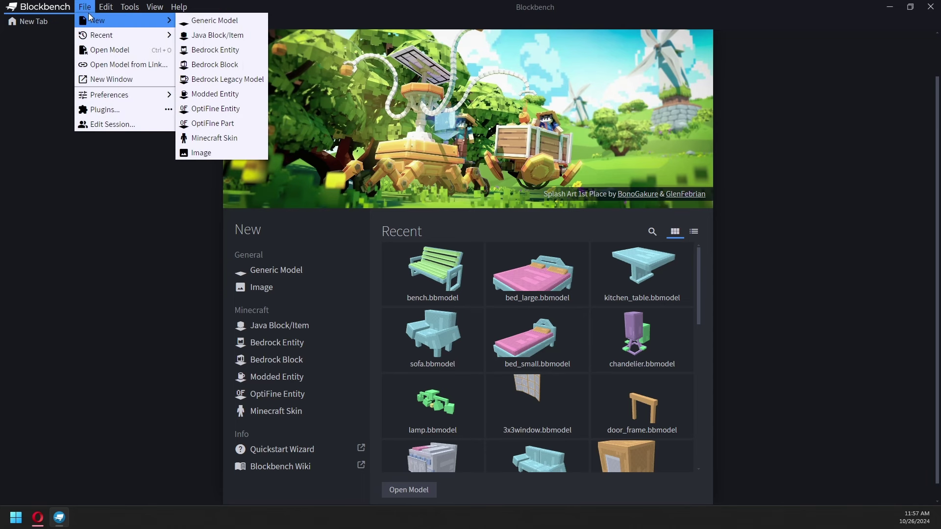
pyautogui.click(229, 36)
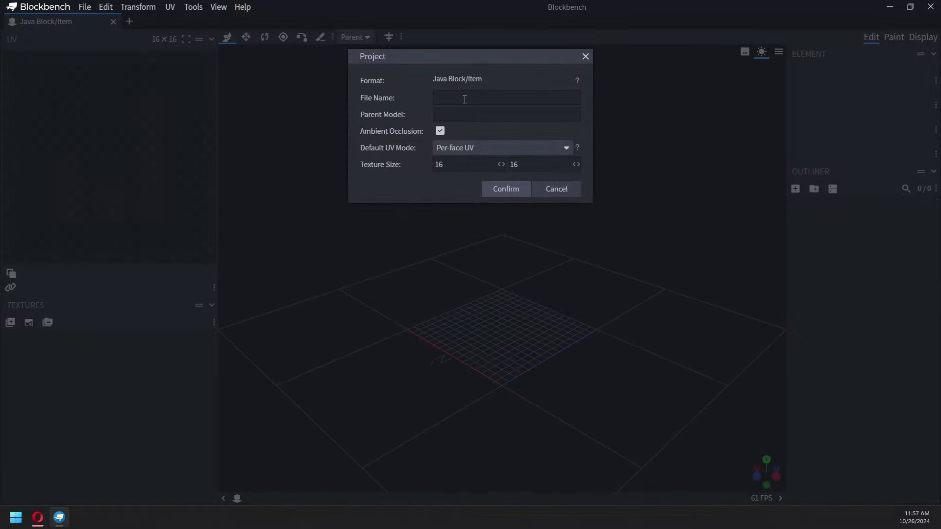
pyautogui.click(511, 196)
# Add a group named side_frame to the model.
pyautogui.moveTo(431, 240); pyautogui.dragTo(487, 237)
pyautogui.rightClick(852, 236)
pyautogui.click(790, 259)
pyautogui.write('side_frame')
pyautogui.press('Return')
# Add a cube inside the side_frame group at X 22 and set its height to 14 to form an upright post.
pyautogui.rightClick(820, 200)
pyautogui.moveTo(826, 265)
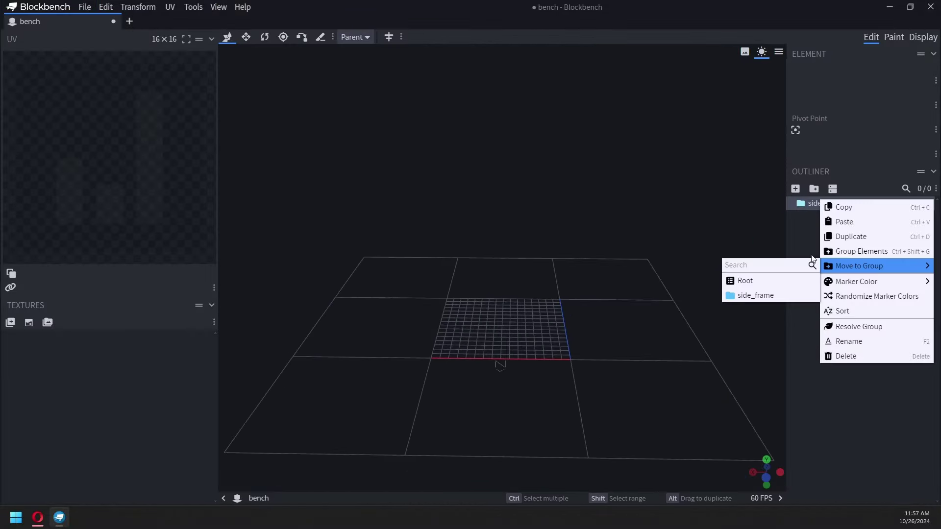
pyautogui.rightClick(828, 217)
pyautogui.click(835, 225)
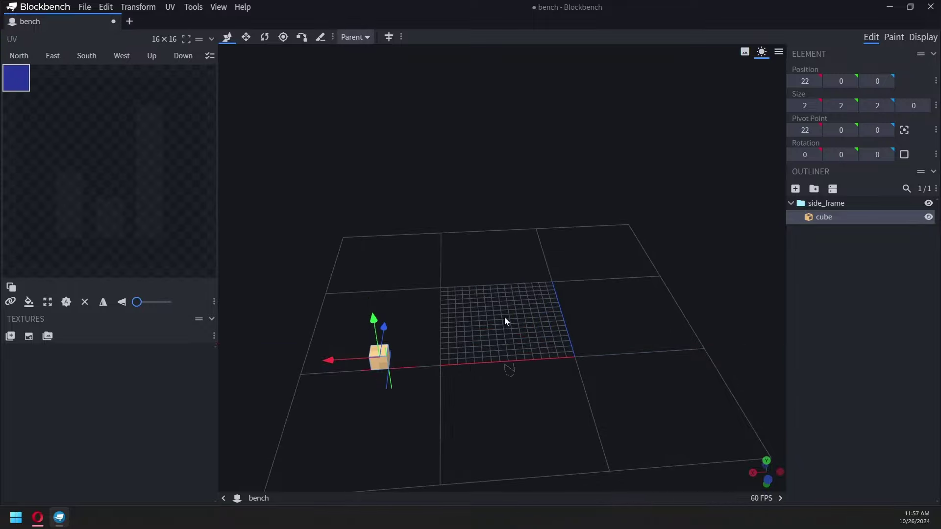
pyautogui.write('14')
# Copy the upright post and place the copy at Z 13 in line with the first one.
pyautogui.moveTo(637, 216); pyautogui.dragTo(527, 215)
pyautogui.moveTo(527, 216); pyautogui.dragTo(594, 236)
pyautogui.hotkey('ctrl', 'c')
pyautogui.hotkey('ctrl', 'v')
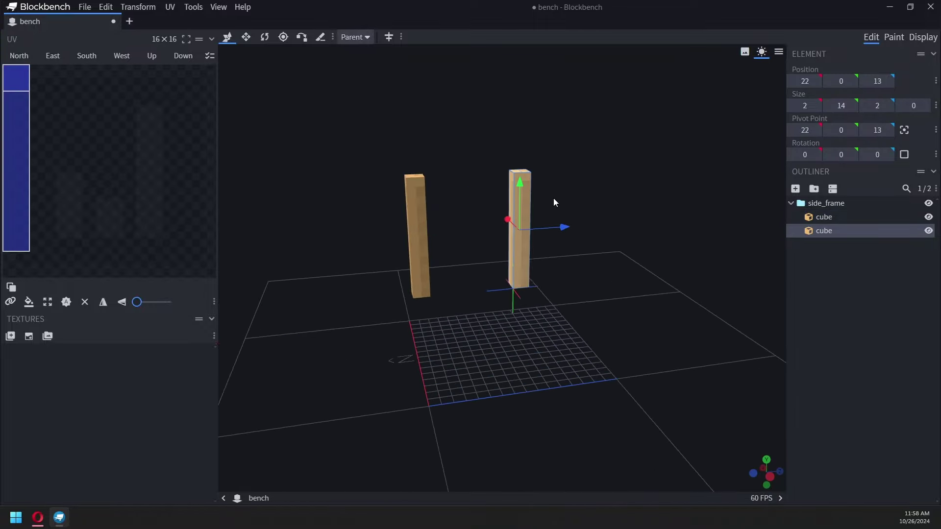
# Paste another post copy and resize it to 2 by 2 by 10 as the bottom rail between the two posts.
pyautogui.hotkey('ctrl', 'v')
pyautogui.moveTo(462, 231); pyautogui.dragTo(533, 229)
pyautogui.tripleClick(828, 106)
pyautogui.tripleClick(827, 107)
pyautogui.tripleClick(888, 106)
pyautogui.moveTo(571, 272); pyautogui.dragTo(514, 277)
# Duplicate the bottom rail and raise the copy to Y 12 to close the side frame.
pyautogui.hotkey('ctrl', 'd')
pyautogui.moveTo(454, 263); pyautogui.dragTo(454, 172)
pyautogui.moveTo(549, 280); pyautogui.dragTo(586, 344)
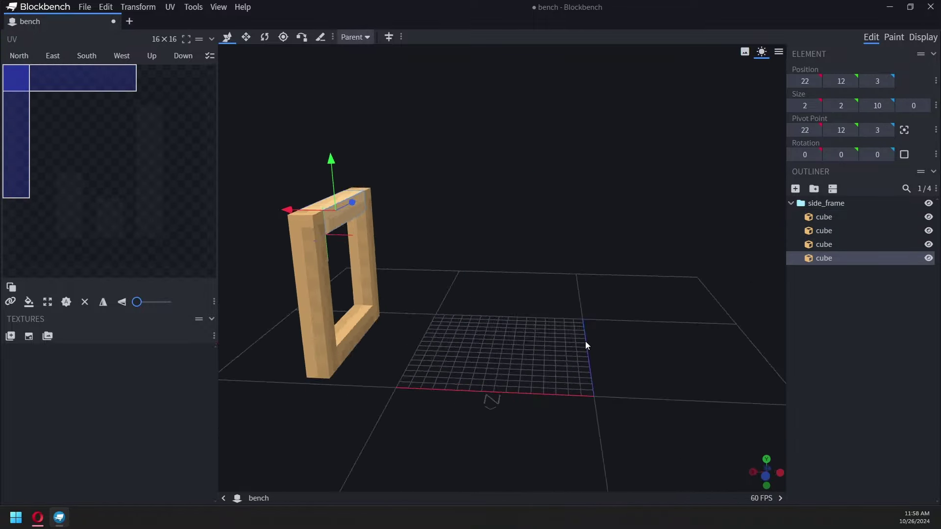
# Give the four side_frame cubes a blue marker color.
pyautogui.keyDown('shift'); pyautogui.click(831, 219); pyautogui.keyUp('shift')
pyautogui.rightClick(831, 219)
pyautogui.moveTo(775, 316)
pyautogui.click(851, 451)
pyautogui.rightClick(829, 232)
pyautogui.click(854, 330)
# Copy the whole side_frame group and move the copy along X to the opposite end of the bench.
pyautogui.click(827, 203)
pyautogui.moveTo(684, 203); pyautogui.dragTo(673, 216)
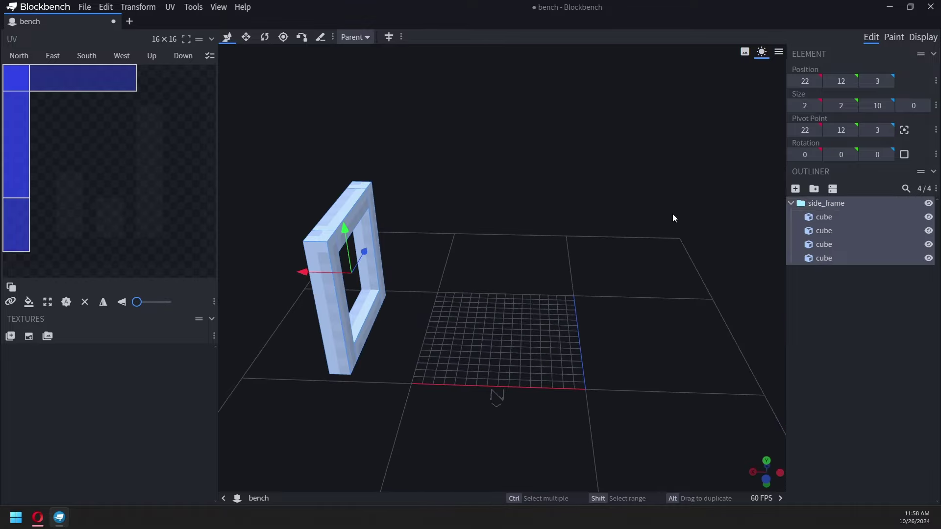
pyautogui.hotkey('ctrl', 'c')
pyautogui.hotkey('ctrl', 'v')
pyautogui.moveTo(297, 272); pyautogui.dragTo(585, 285)
pyautogui.moveTo(510, 330); pyautogui.dragTo(519, 315)
pyautogui.moveTo(584, 276); pyautogui.dragTo(605, 276)
pyautogui.click(826, 203)
pyautogui.click(825, 217)
pyautogui.click(834, 271)
pyautogui.moveTo(540, 314); pyautogui.dragTo(534, 325)
# Add a group named frame and put a new cube inside it.
pyautogui.rightClick(821, 302)
pyautogui.click(842, 325)
pyautogui.write('frame')
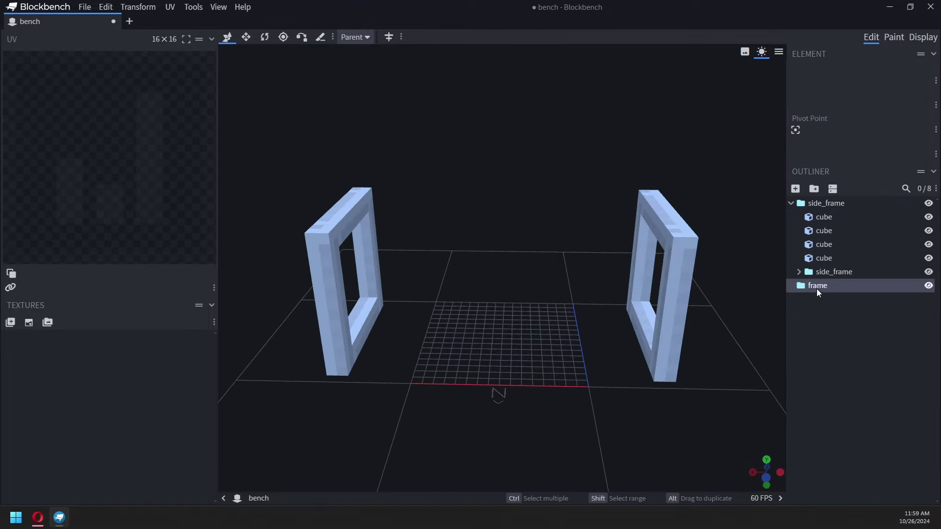
pyautogui.rightClick(819, 311)
pyautogui.click(834, 318)
pyautogui.moveTo(818, 299); pyautogui.dragTo(824, 285)
# Lengthen the frame cube to 28 along X and position it as the front seat beam between the side frames.
pyautogui.moveTo(805, 106); pyautogui.dragTo(932, 105)
pyautogui.moveTo(804, 80); pyautogui.dragTo(789, 105)
pyautogui.press('Left')
pyautogui.moveTo(433, 409); pyautogui.dragTo(349, 443)
pyautogui.moveTo(433, 309); pyautogui.dragTo(444, 288)
pyautogui.moveTo(682, 353); pyautogui.dragTo(720, 334)
# Add a 2 by 2 by 12 side beam running along Z and position it at X -6, Y 5, Z 0.
pyautogui.rightClick(815, 317)
pyautogui.click(833, 324)
pyautogui.moveTo(547, 372); pyautogui.dragTo(605, 329)
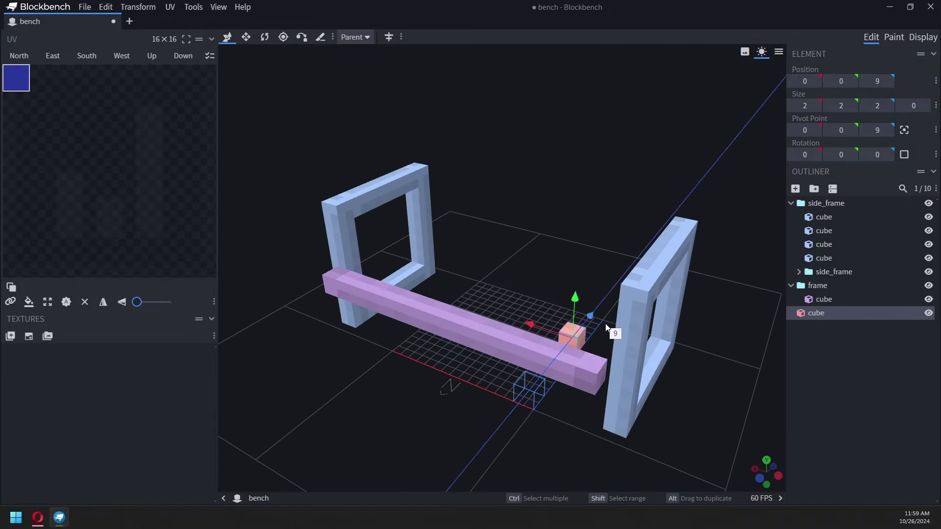
pyautogui.moveTo(515, 330); pyautogui.dragTo(548, 343)
pyautogui.moveTo(815, 107); pyautogui.dragTo(932, 106)
pyautogui.moveTo(383, 161); pyautogui.dragTo(441, 182)
pyautogui.moveTo(552, 236)
pyautogui.mouseDown()
pyautogui.moveTo(551, 201)
pyautogui.moveTo(562, 228)
pyautogui.mouseUp()
pyautogui.moveTo(441, 294); pyautogui.dragTo(530, 221)
pyautogui.moveTo(549, 275); pyautogui.dragTo(532, 287)
# Move the new side beam into the frame group and give it the purple marker color.
pyautogui.moveTo(816, 313); pyautogui.dragTo(818, 288)
pyautogui.rightClick(822, 282)
pyautogui.click(796, 294)
# Copy the side beam as an element and move the copy along X to the other end of the front beam.
pyautogui.click(613, 254)
pyautogui.hotkey('ctrl', 'c')
pyautogui.hotkey('ctrl', 'v')
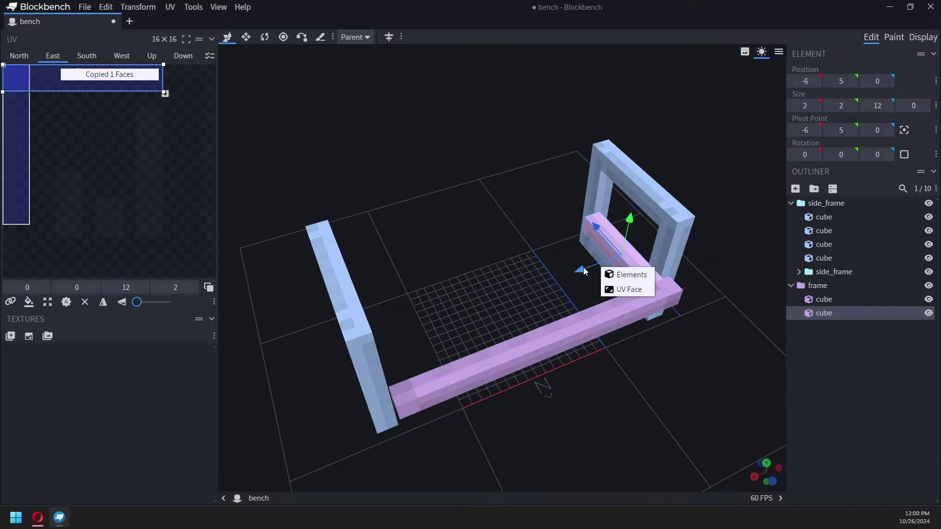
pyautogui.click(628, 274)
pyautogui.moveTo(583, 270); pyautogui.dragTo(351, 357)
pyautogui.moveTo(587, 417); pyautogui.dragTo(544, 382)
# Place the side beam at X -6 at Y 6 and shorten it along Z.
pyautogui.click(585, 245)
pyautogui.click(613, 304)
pyautogui.moveTo(668, 405); pyautogui.dragTo(603, 460)
pyautogui.click(525, 170)
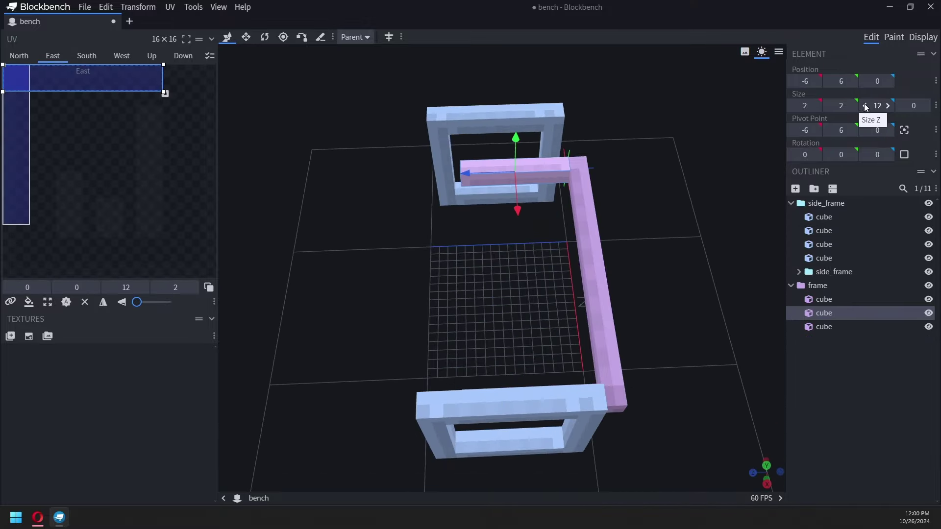
pyautogui.moveTo(865, 105); pyautogui.dragTo(833, 105)
pyautogui.moveTo(696, 294); pyautogui.dragTo(583, 290)
# Duplicate the front seat beam and move the copy to Z 10 as the rear seat beam.
pyautogui.click(383, 353)
pyautogui.click(540, 357)
pyautogui.hotkey('ctrl', 'd')
pyautogui.moveTo(520, 314); pyautogui.dragTo(510, 211)
pyautogui.moveTo(662, 440); pyautogui.dragTo(755, 422)
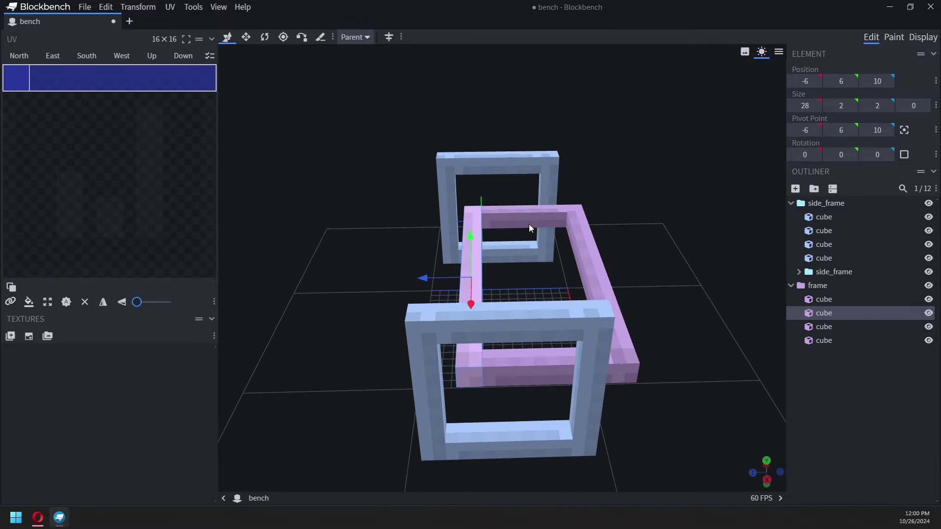
# Duplicate a side beam and rotate the copy about X into a leaning backrest post at the seat's rear corner.
pyautogui.click(529, 223)
pyautogui.hotkey('ctrl', 'd')
pyautogui.moveTo(500, 217); pyautogui.dragTo(414, 211)
pyautogui.moveTo(814, 154); pyautogui.dragTo(779, 154)
pyautogui.moveTo(452, 149); pyautogui.dragTo(454, 137)
pyautogui.moveTo(767, 230); pyautogui.dragTo(706, 231)
pyautogui.moveTo(724, 155); pyautogui.dragTo(780, 162)
# Duplicate the leaning backrest post and move the copy along X to the other rear corner.
pyautogui.moveTo(442, 196); pyautogui.dragTo(350, 201)
pyautogui.hotkey('ctrl', 'd')
pyautogui.moveTo(560, 212); pyautogui.dragTo(334, 211)
# Copy the rear seat beam as an element and raise the copy toward the top of the backrest posts.
pyautogui.click(496, 263)
pyautogui.hotkey('ctrl', 'c')
pyautogui.hotkey('ctrl', 'v')
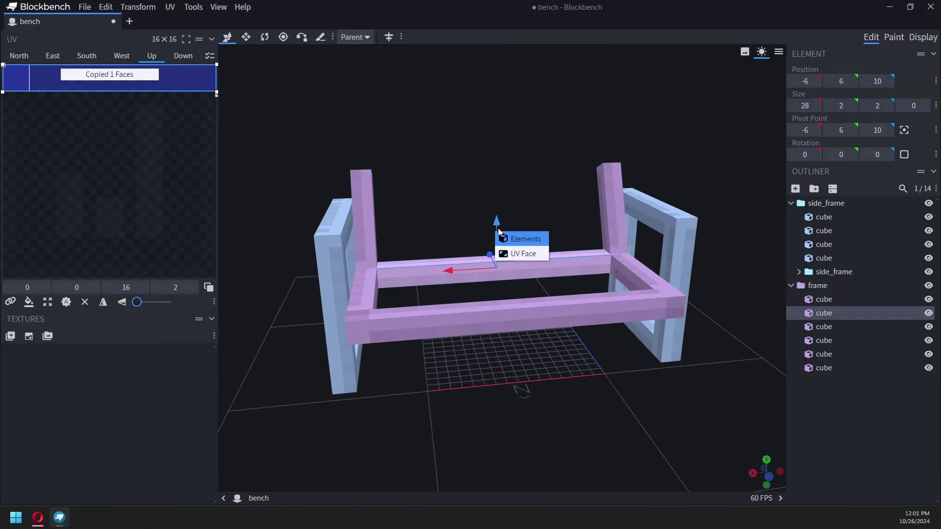
pyautogui.click(517, 238)
pyautogui.moveTo(497, 225); pyautogui.dragTo(497, 123)
# Rotate the backrest's top rail 22.5 degrees about X and move it to Y 16, Z 13.
pyautogui.click(852, 154)
pyautogui.click(792, 155)
pyautogui.doubleClick(816, 155)
pyautogui.moveTo(334, 188); pyautogui.dragTo(383, 197)
pyautogui.moveTo(430, 146); pyautogui.dragTo(430, 133)
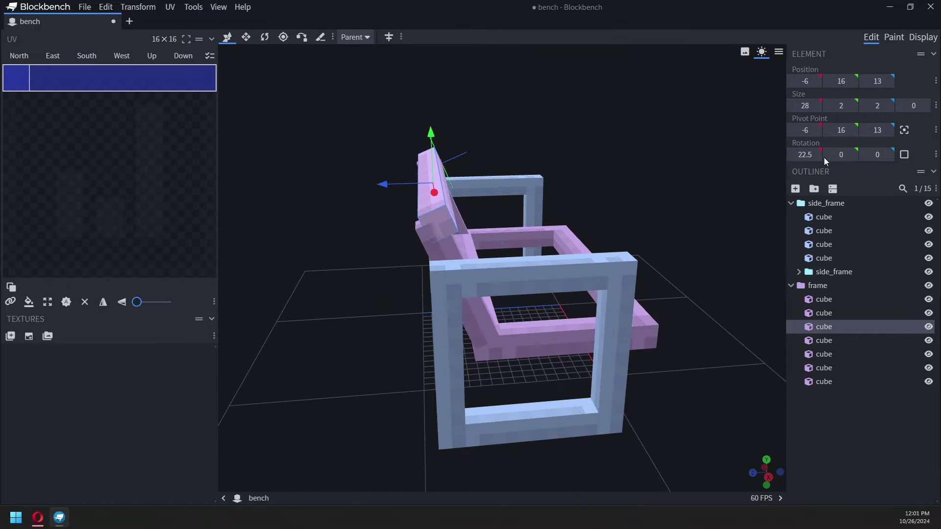
# Fine-tune the top rail's height and Z position so that it lines up with the two leaning backrest posts.
pyautogui.click(423, 182)
pyautogui.moveTo(384, 185); pyautogui.dragTo(373, 184)
pyautogui.moveTo(638, 196); pyautogui.dragTo(568, 230)
pyautogui.keyDown('shift'); pyautogui.moveTo(877, 81); pyautogui.dragTo(871, 81); pyautogui.keyUp('shift')
pyautogui.moveTo(277, 306); pyautogui.dragTo(333, 275)
pyautogui.moveTo(423, 136); pyautogui.dragTo(422, 121)
pyautogui.keyDown('shift'); pyautogui.moveTo(877, 81); pyautogui.dragTo(884, 81); pyautogui.keyUp('shift')
pyautogui.moveTo(353, 240); pyautogui.dragTo(289, 263)
pyautogui.moveTo(485, 289); pyautogui.dragTo(441, 275)
# Collapse the frame group, add a group named wood and put a new cube inside it.
pyautogui.click(792, 285)
pyautogui.rightClick(795, 307)
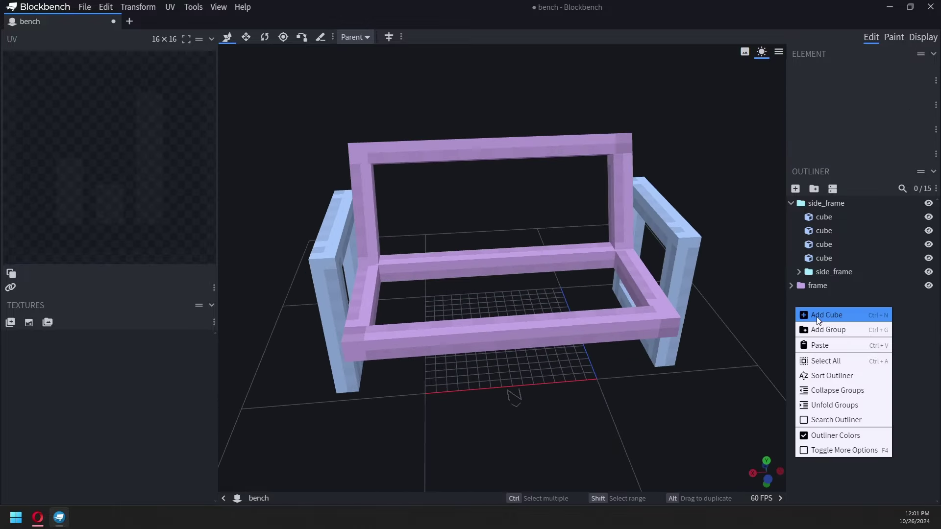
pyautogui.click(824, 330)
pyautogui.rightClick(823, 303)
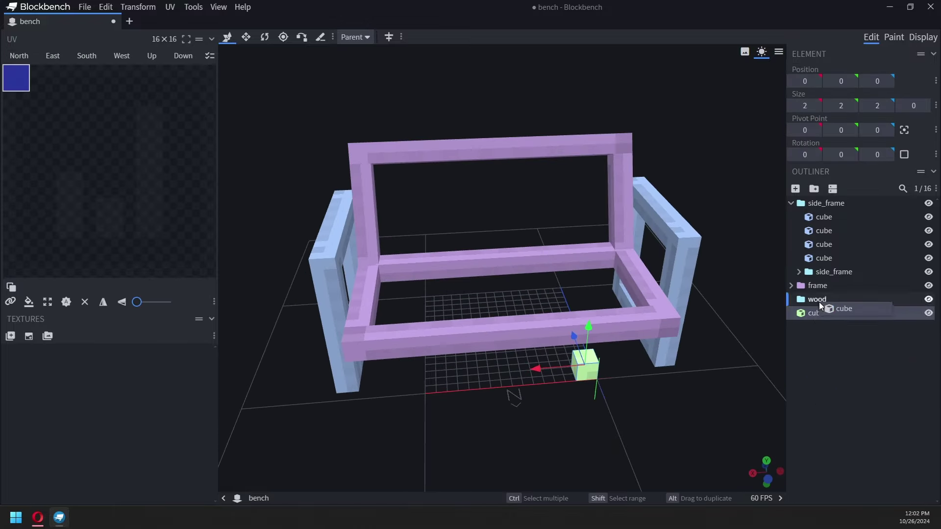
# Set the new wood cube's marker color to orange.
pyautogui.rightClick(824, 314)
pyautogui.moveTo(833, 99)
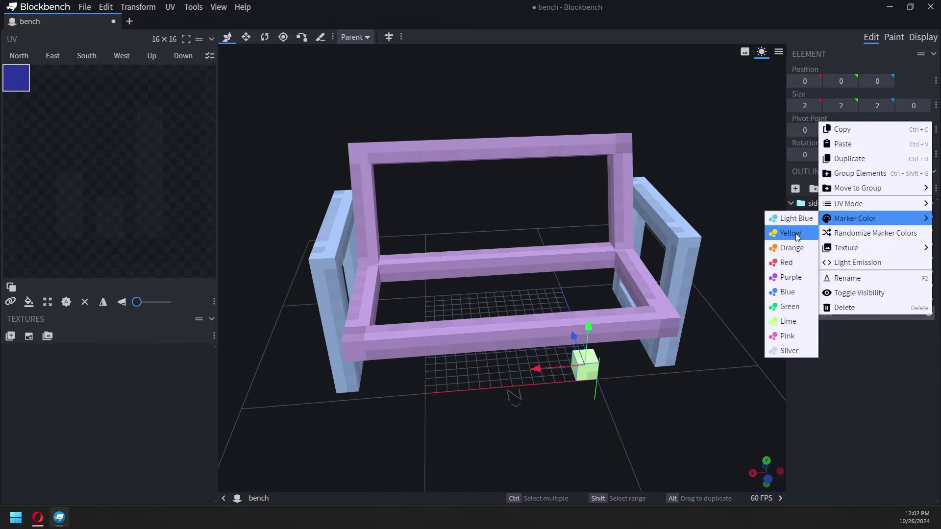
pyautogui.click(784, 246)
# Change the frame group's marker color to blue to match the side frames.
pyautogui.rightClick(828, 285)
pyautogui.moveTo(870, 355)
pyautogui.click(797, 364)
pyautogui.rightClick(823, 289)
pyautogui.click(797, 241)
# Resize the wood cube into a plank 28 long, 1 high and 2 deep.
pyautogui.click(586, 357)
pyautogui.moveTo(574, 341); pyautogui.dragTo(557, 296)
pyautogui.moveTo(840, 105); pyautogui.dragTo(832, 106)
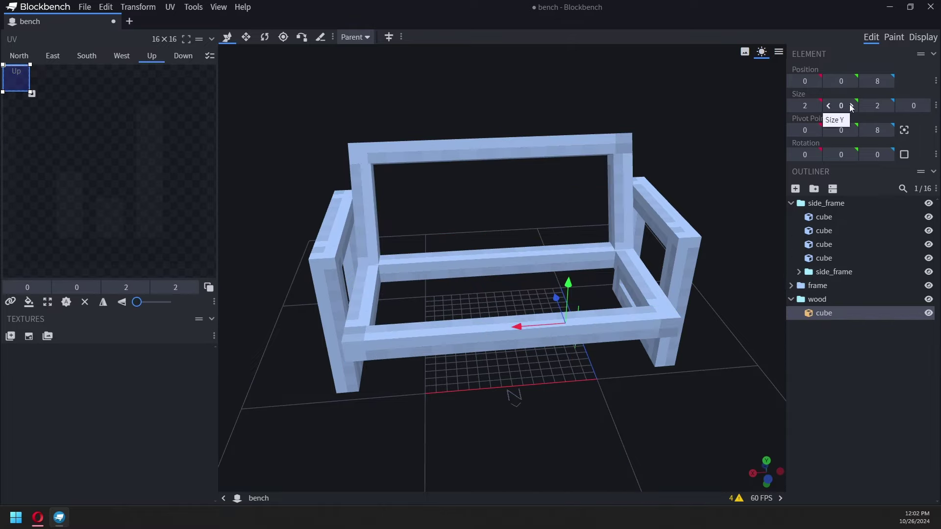
pyautogui.moveTo(568, 286); pyautogui.dragTo(567, 256)
pyautogui.moveTo(805, 105); pyautogui.dragTo(814, 106)
pyautogui.write('28')
pyautogui.press('Return')
# Move the plank onto the front seat beam at X -6, Y 8, Z -2.
pyautogui.moveTo(394, 304); pyautogui.dragTo(466, 300)
pyautogui.moveTo(510, 261); pyautogui.dragTo(510, 211)
pyautogui.moveTo(464, 256); pyautogui.dragTo(455, 259)
pyautogui.moveTo(494, 227); pyautogui.dragTo(509, 292)
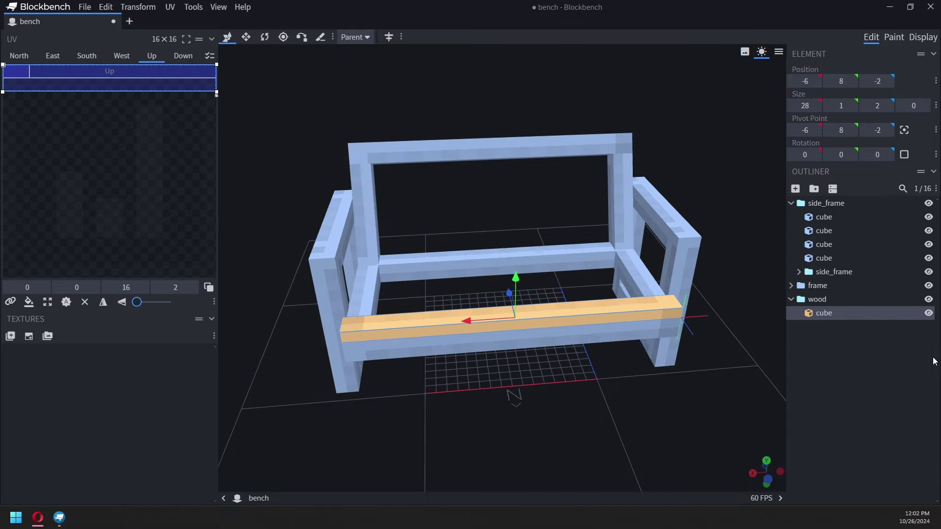
# Trim the plank to 27.5 by 0.8 by 1.8, set its X position to -5.75 and adjust its Z position.
pyautogui.click(808, 106)
pyautogui.write('17')
pyautogui.press('Return')
pyautogui.click(808, 107)
pyautogui.write('27.5')
pyautogui.press('Return')
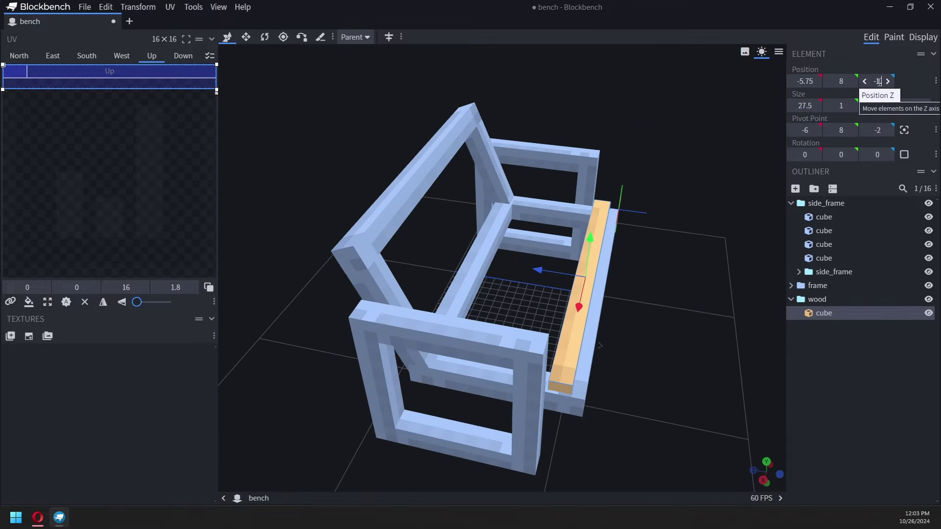
pyautogui.moveTo(877, 80); pyautogui.dragTo(882, 81)
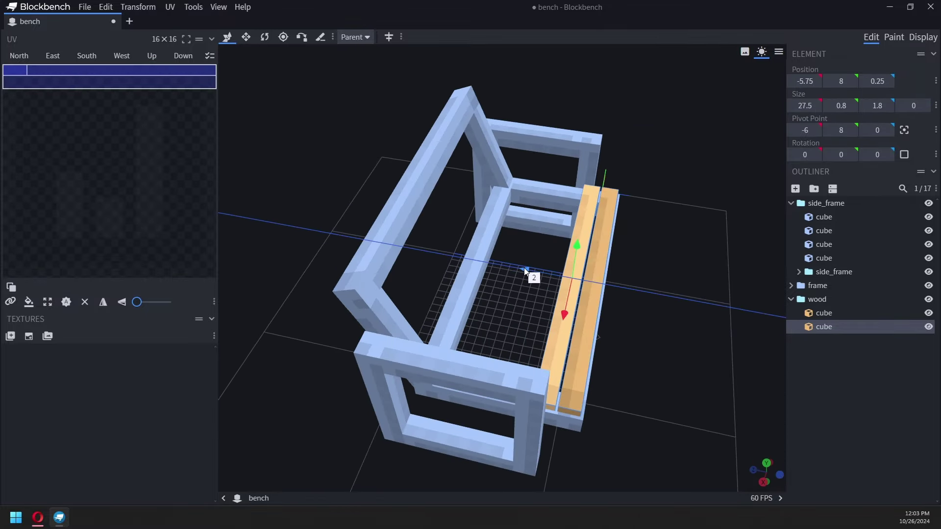
# Duplicate the plank repeatedly along Z to cover the seat with spaced slats.
pyautogui.hotkey('ctrl', 'd')
pyautogui.moveTo(525, 269); pyautogui.dragTo(470, 260)
pyautogui.hotkey('ctrl', 'd')
pyautogui.hotkey('ctrl', 'd')
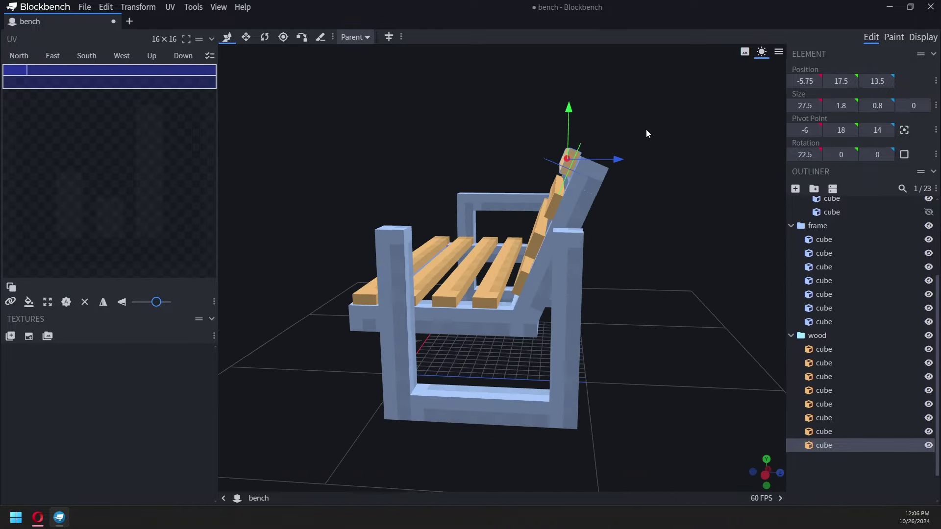
# Show the hidden side frame cube again.
pyautogui.moveTo(646, 130); pyautogui.dragTo(735, 147)
pyautogui.click(928, 212)
pyautogui.moveTo(463, 397)
pyautogui.mouseDown()
pyautogui.moveTo(496, 401)
pyautogui.moveTo(464, 385)
pyautogui.mouseUp()
# Start saving the project and browse to the models folder inside the server's plugins/AdvancedModels directory.
pyautogui.click(85, 7)
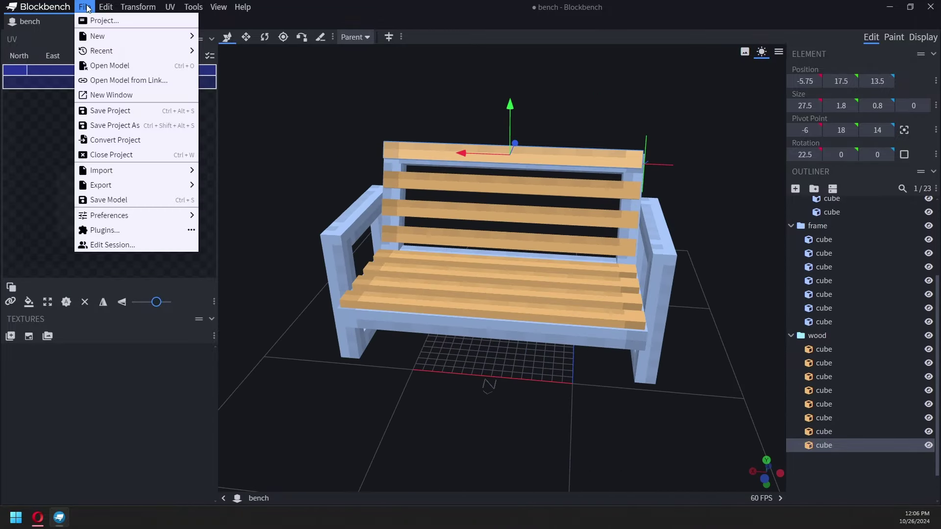
pyautogui.click(120, 111)
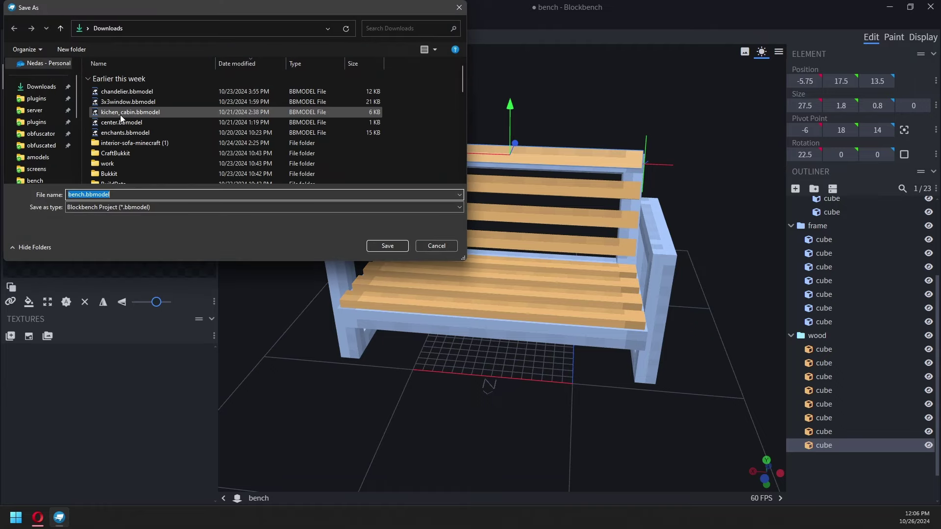
pyautogui.click(37, 122)
pyautogui.doubleClick(141, 131)
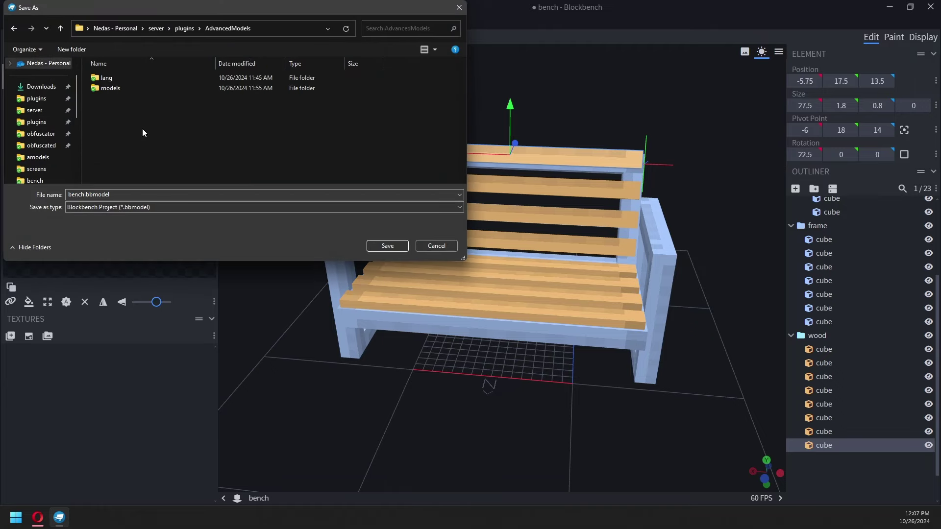
pyautogui.doubleClick(120, 87)
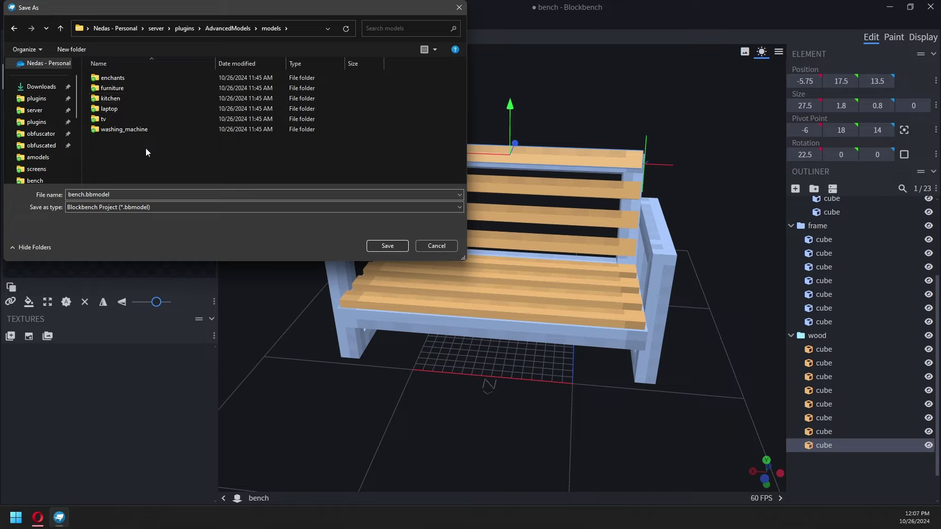
# Create a folder named bench in the models folder and save the project inside it as bench.bbmodel.
pyautogui.rightClick(161, 154)
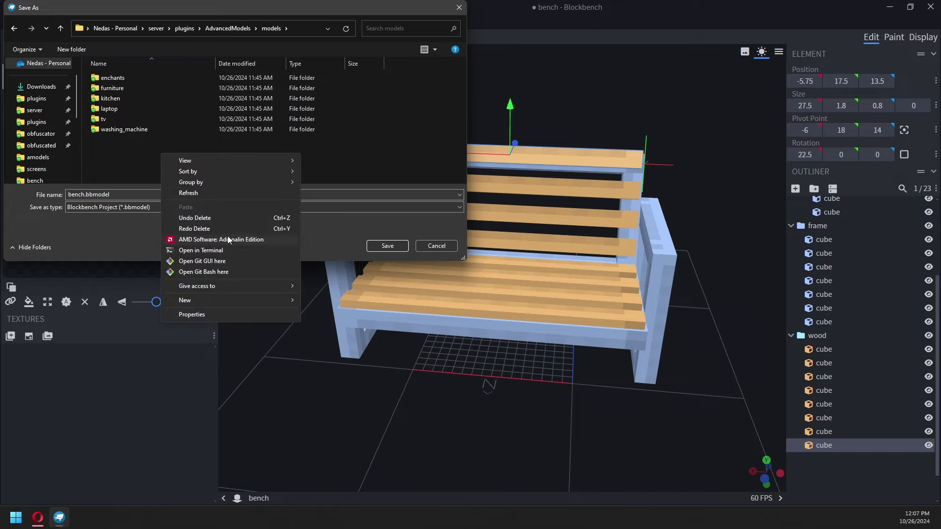
pyautogui.moveTo(244, 297)
pyautogui.click(327, 302)
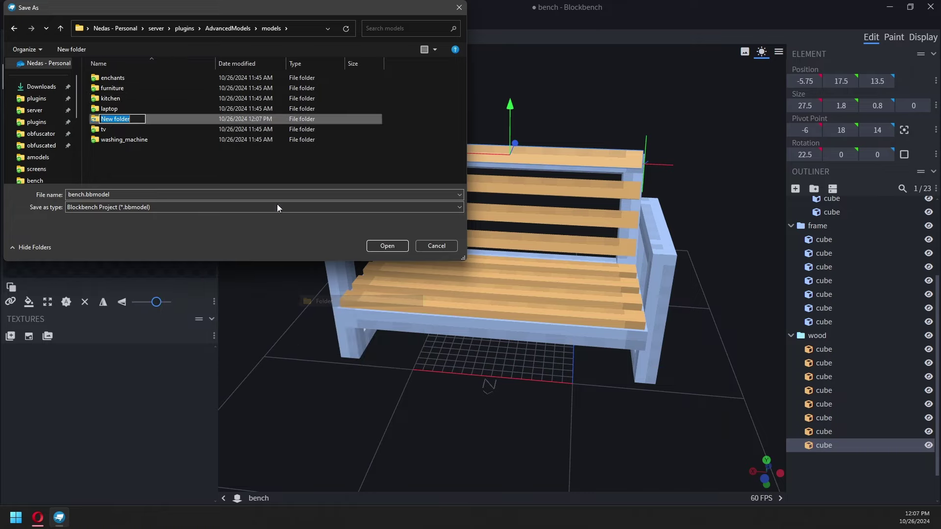
pyautogui.write('bnehc')
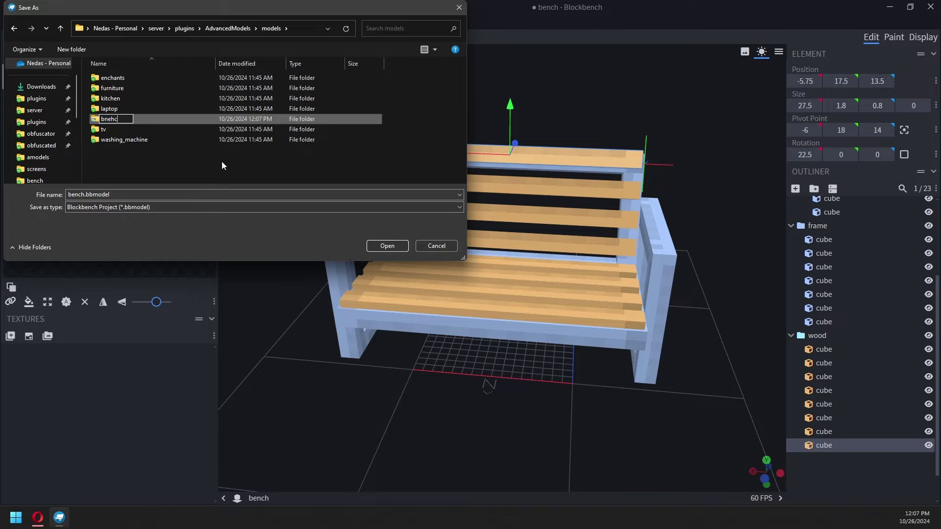
pyautogui.press('BackSpace')
pyautogui.press('BackSpace')
pyautogui.write('ench')
pyautogui.press('Return')
pyautogui.press('Return')
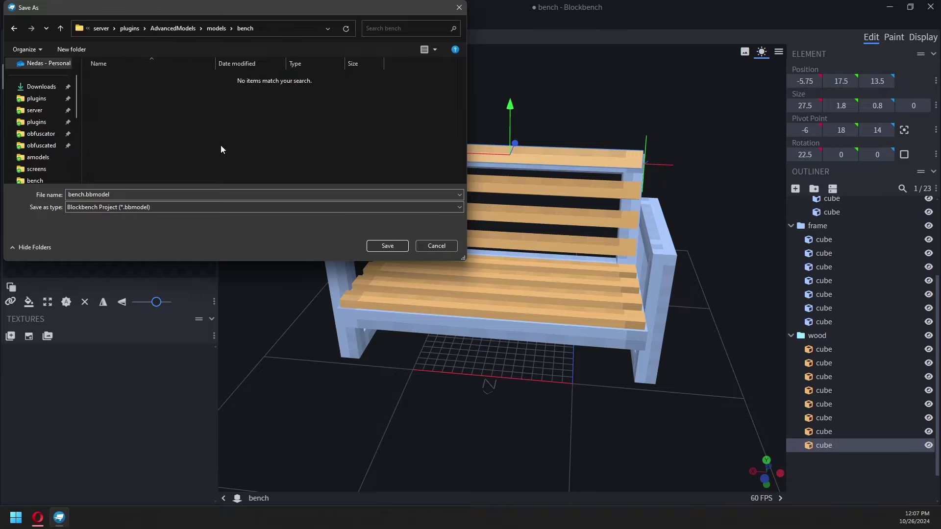
pyautogui.click(401, 246)
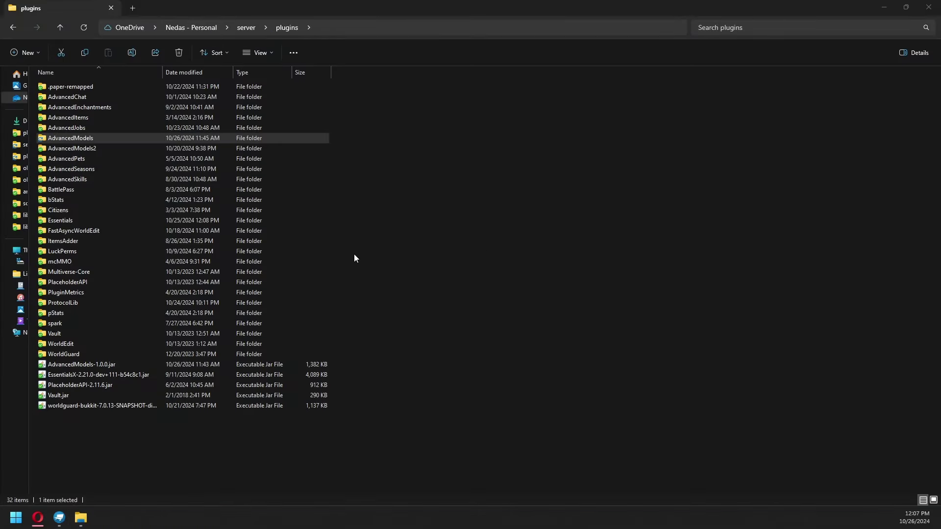
# In File Explorer, go from the plugins folder to AdvancedModels/models/bench.
pyautogui.click(105, 141)
pyautogui.doubleClick(92, 138)
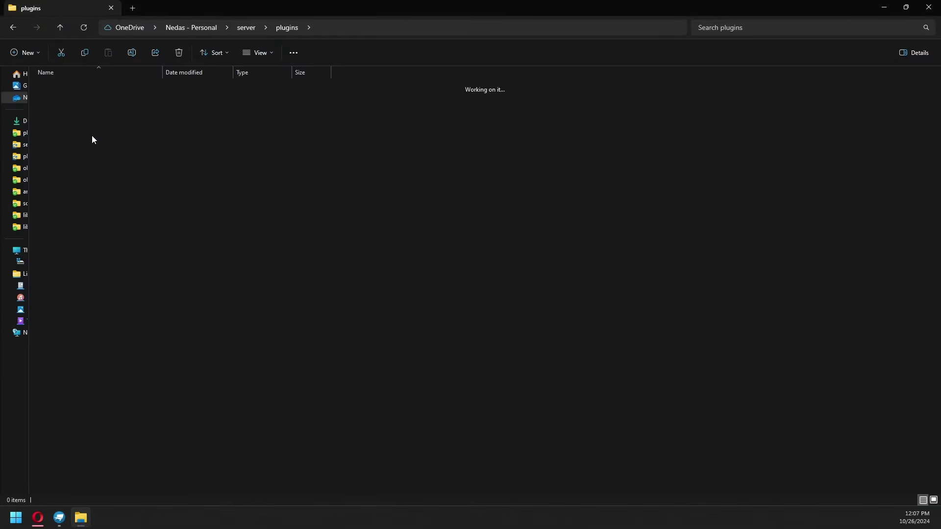
pyautogui.doubleClick(58, 96)
pyautogui.doubleClick(67, 86)
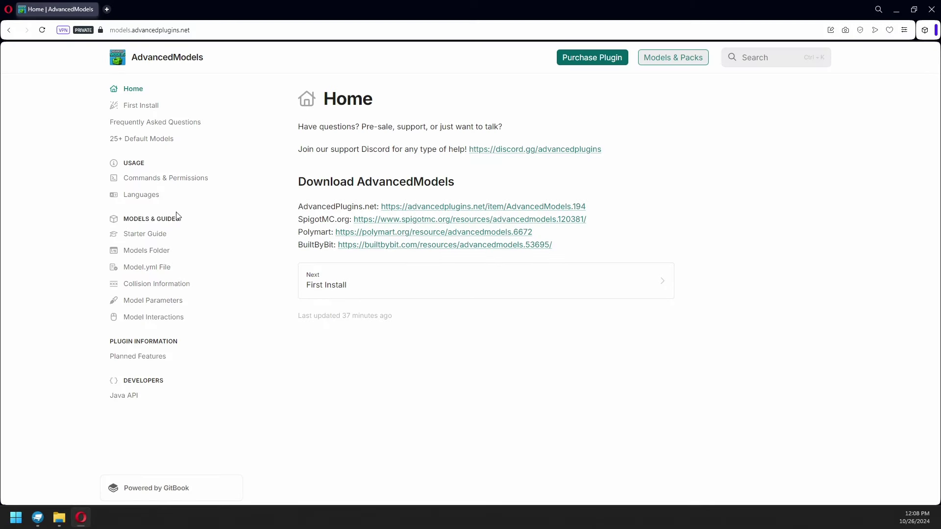
# In the AdvancedModels documentation in the browser, read the Starter Guide on designing a model and setting up its folder.
pyautogui.click(152, 235)
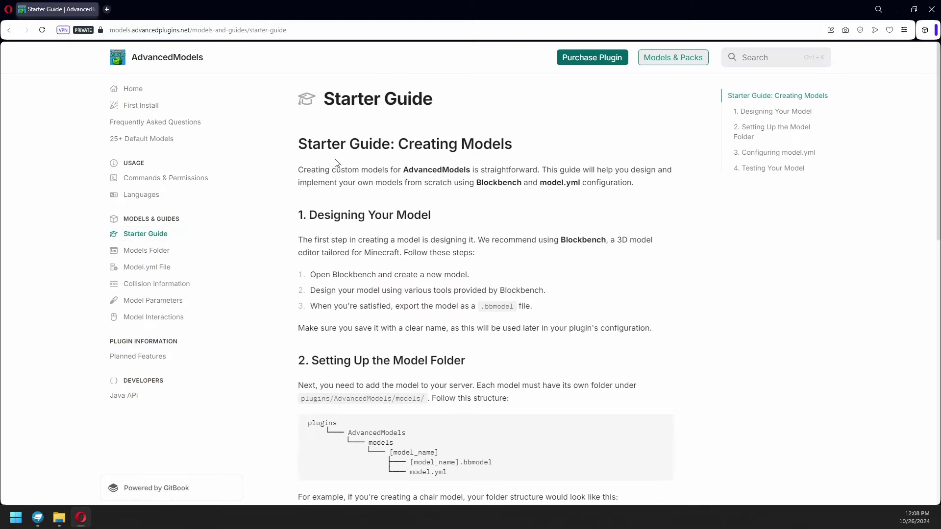
pyautogui.scroll(-2, 490, 179)
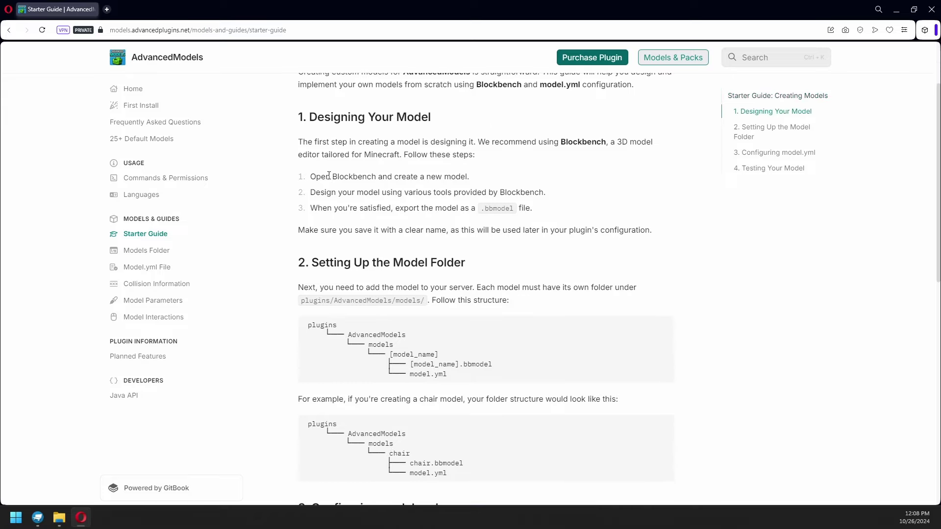
pyautogui.moveTo(307, 114); pyautogui.dragTo(462, 121)
pyautogui.click(444, 136)
pyautogui.scroll(-2, 412, 191)
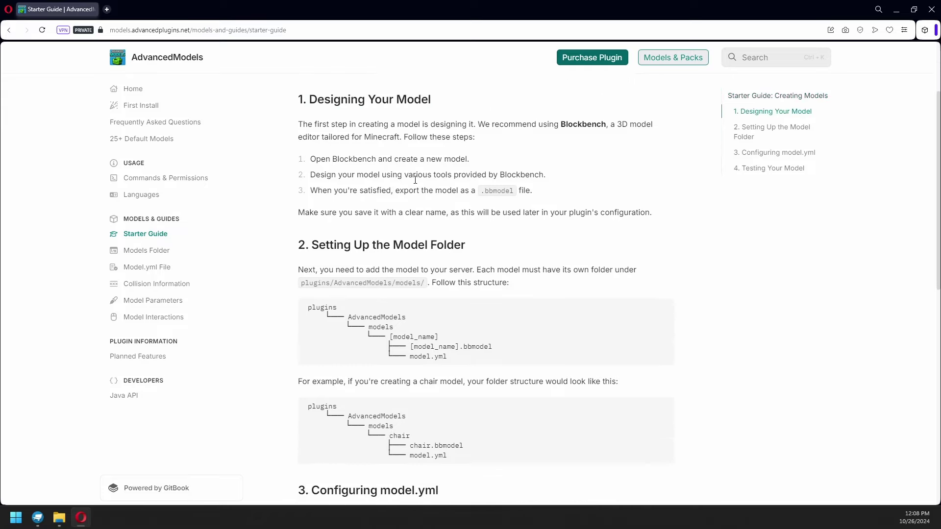
pyautogui.scroll(-1, 416, 195)
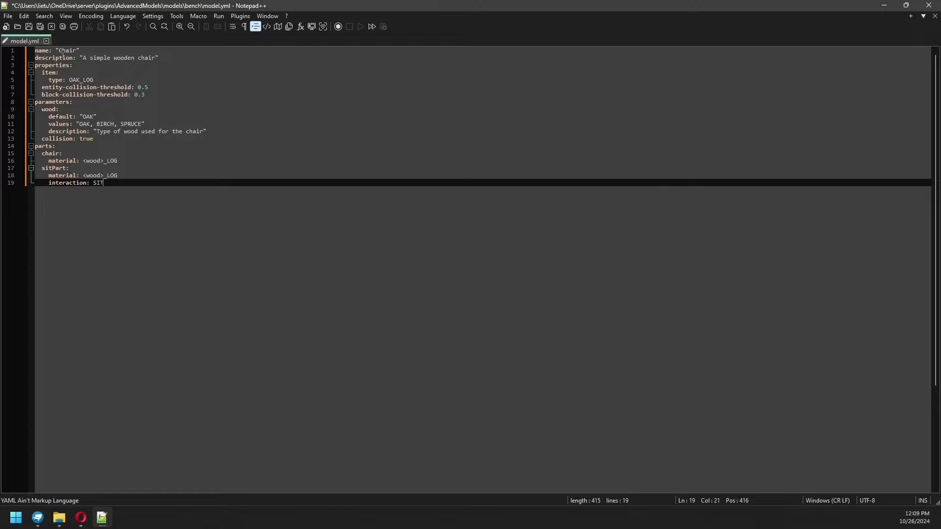
# In model.yml in Notepad++, change the name to "Bench" and the description to "A simple wooden bench".
pyautogui.doubleClick(62, 51)
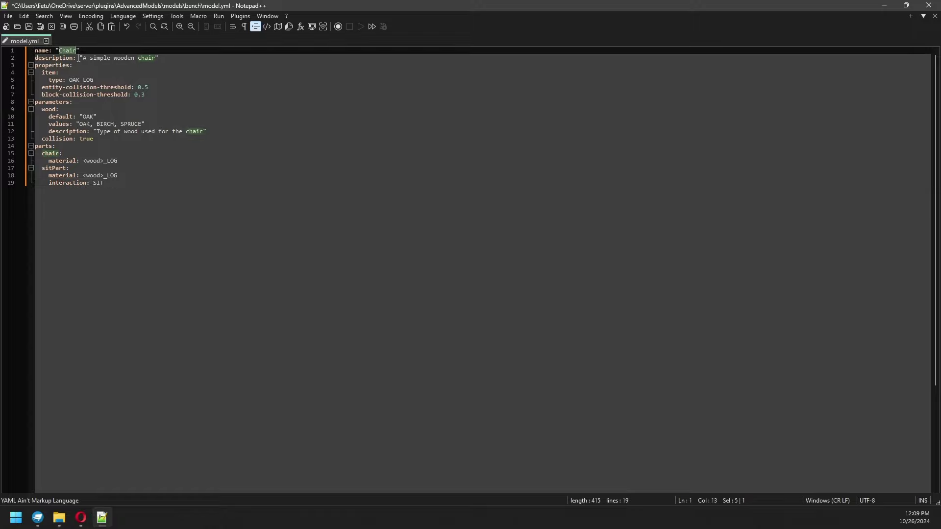
pyautogui.write('Br')
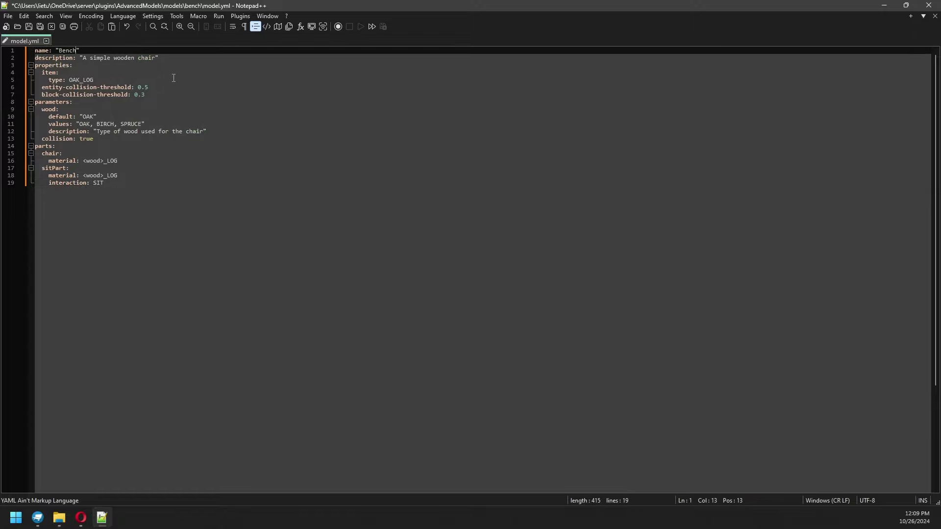
pyautogui.doubleClick(146, 58)
pyautogui.write('bench')
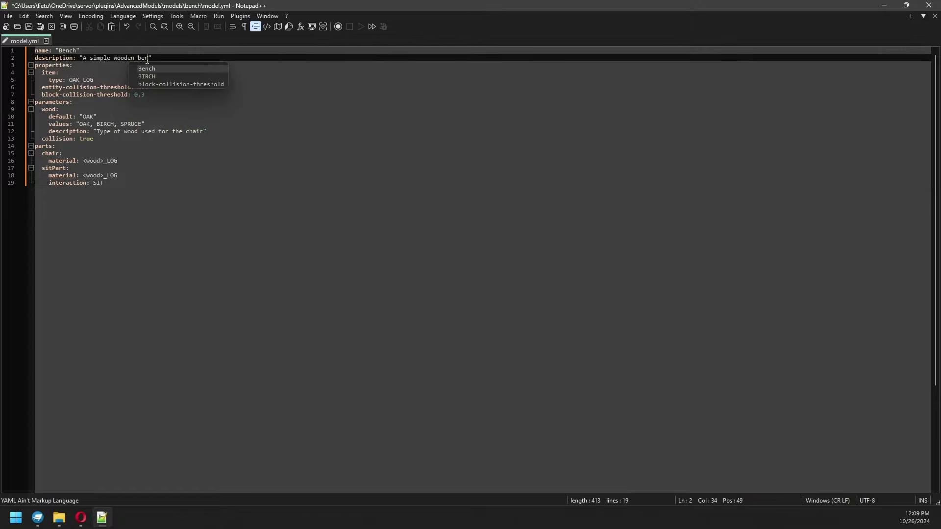
pyautogui.press('Escape')
# Delete the whole parameters section, with its wood and collision entries, from model.yml.
pyautogui.click(83, 79)
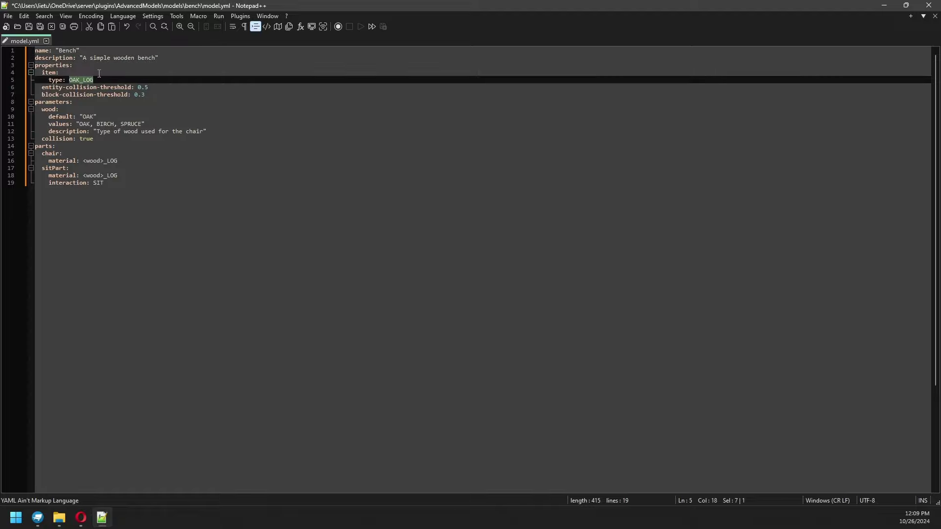
pyautogui.moveTo(148, 87); pyautogui.dragTo(135, 87)
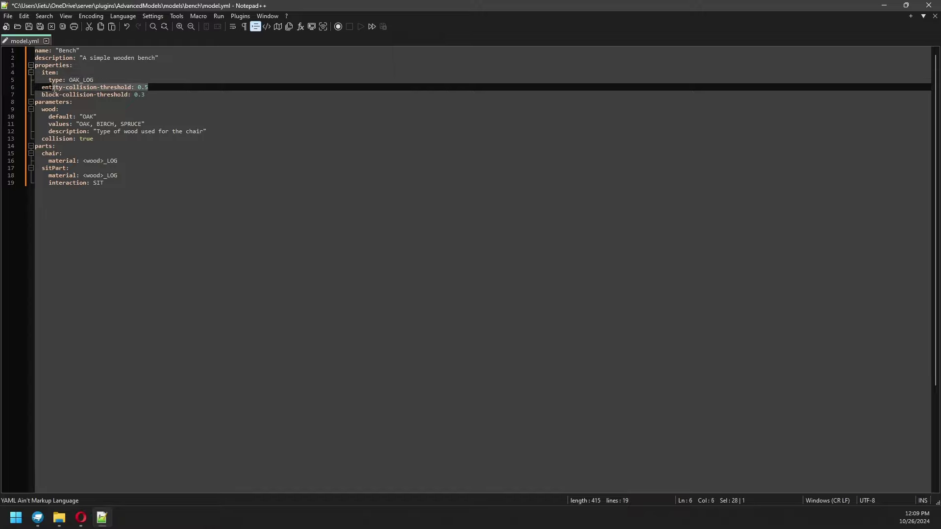
pyautogui.click(103, 94)
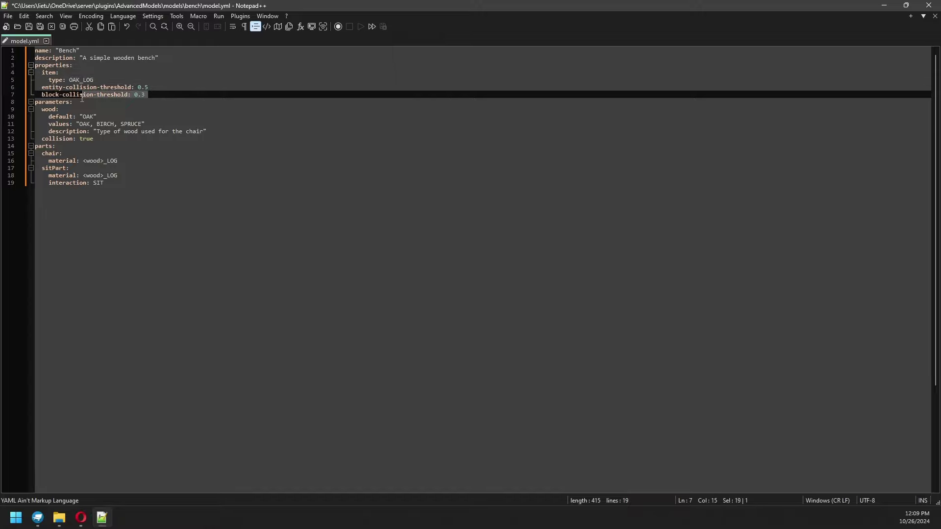
pyautogui.click(75, 111)
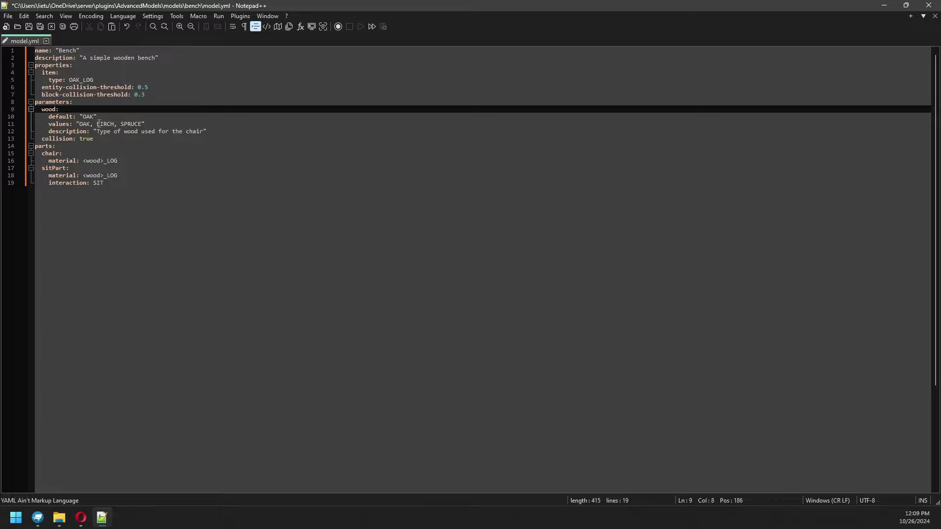
pyautogui.moveTo(96, 138); pyautogui.dragTo(87, 104)
pyautogui.moveTo(181, 105); pyautogui.dragTo(170, 96)
pyautogui.press('Delete')
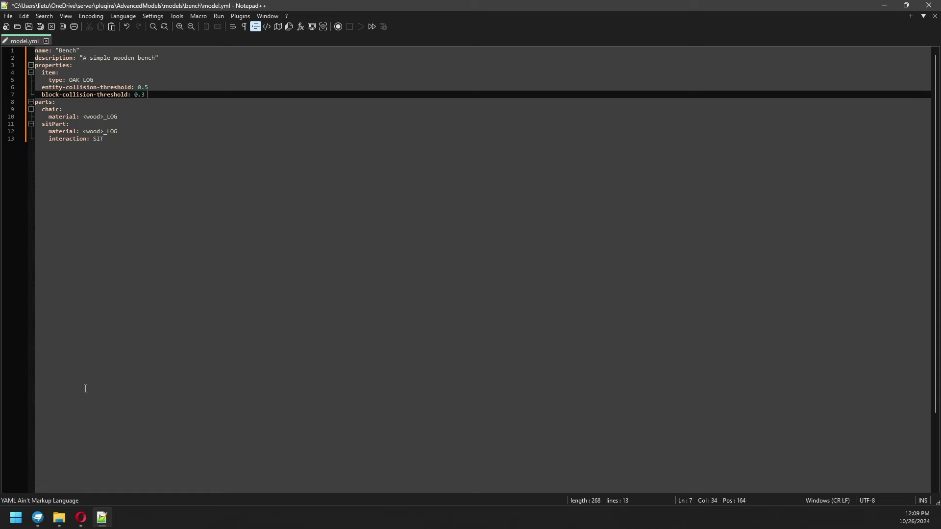
# Switch to Blockbench and rename all cubes in the wood group to "wood".
pyautogui.click(40, 519)
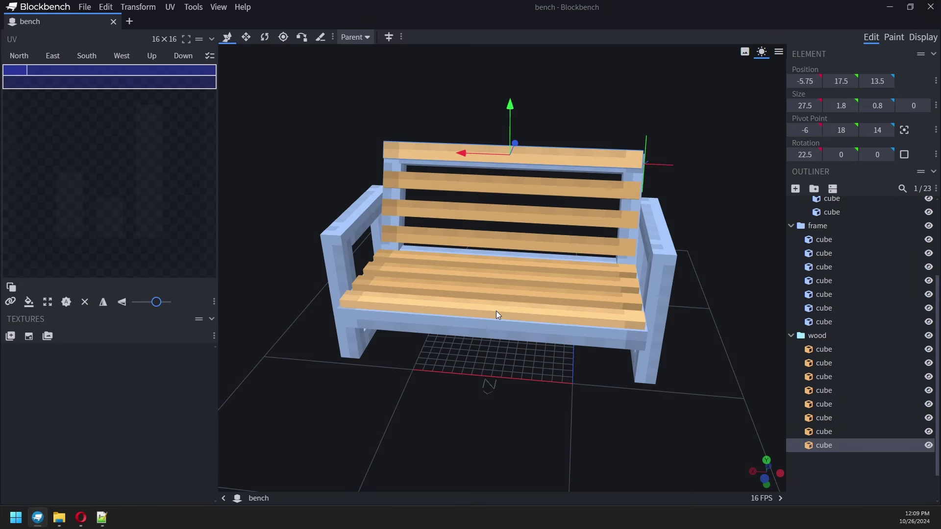
pyautogui.click(823, 349)
pyautogui.keyDown('shift'); pyautogui.click(833, 446); pyautogui.keyUp('shift')
pyautogui.press('F2')
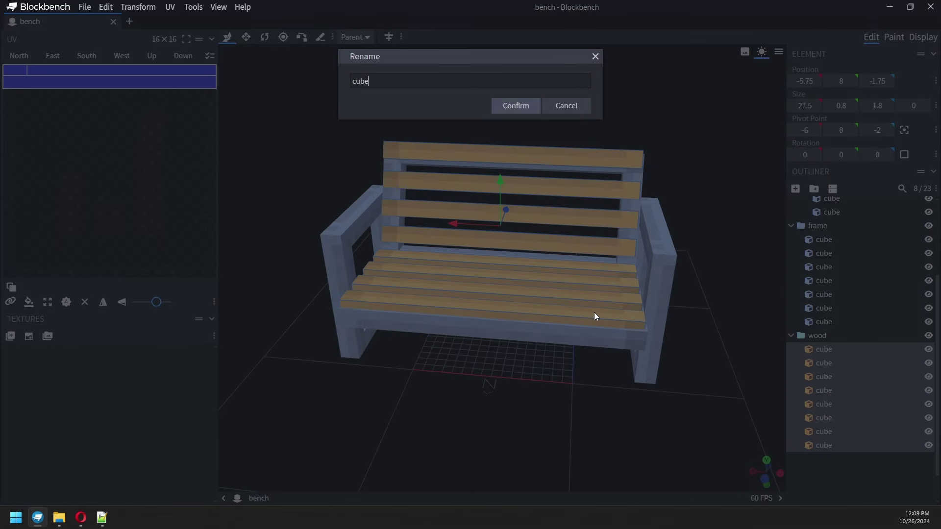
pyautogui.write('wood')
pyautogui.press('Return')
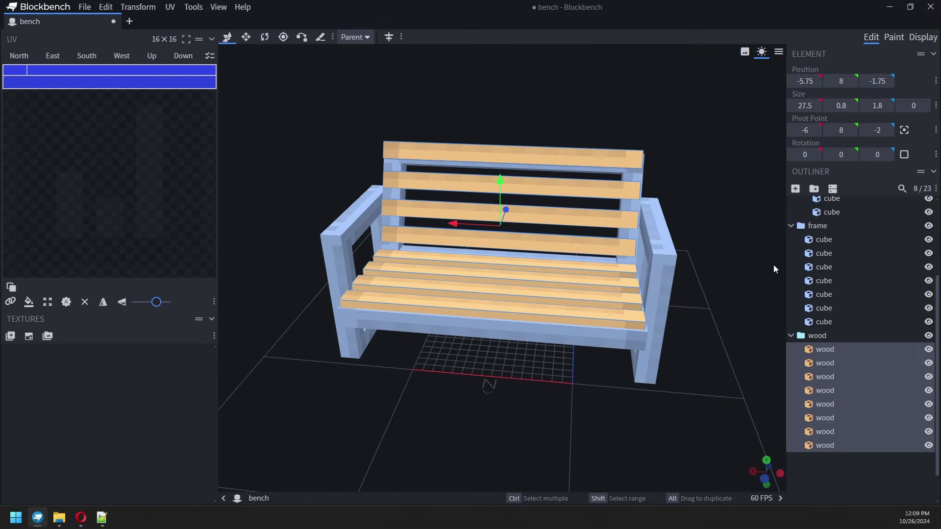
# Rename all cubes in both side_frame groups and the frame group to "frame".
pyautogui.click(839, 321)
pyautogui.scroll(3, 836, 290)
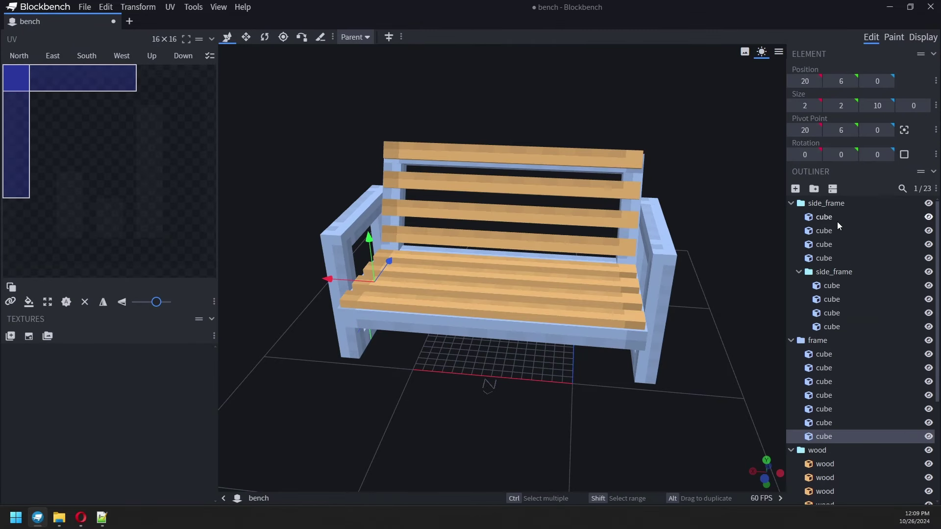
pyautogui.keyDown('ctrl'); pyautogui.click(836, 221); pyautogui.keyUp('ctrl')
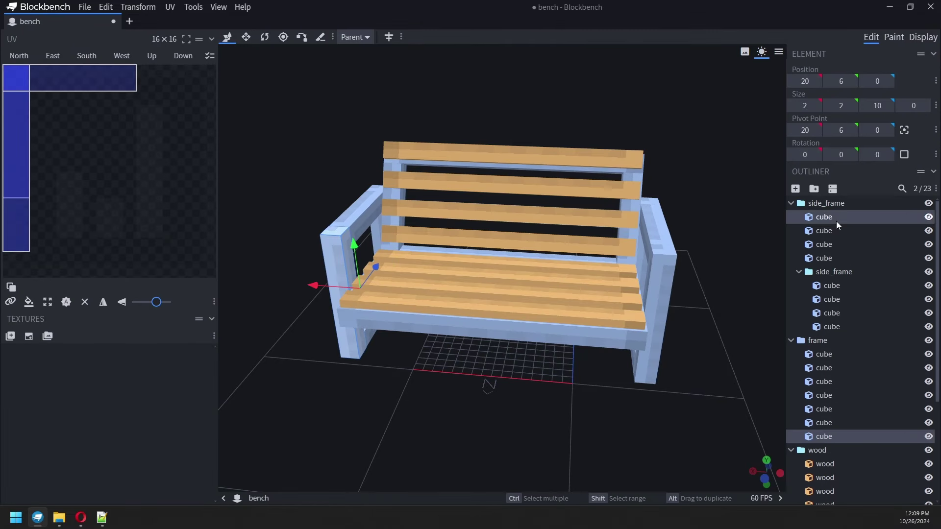
pyautogui.keyDown('shift'); pyautogui.click(828, 257); pyautogui.keyUp('shift')
pyautogui.keyDown('ctrl'); pyautogui.click(835, 287); pyautogui.keyUp('ctrl')
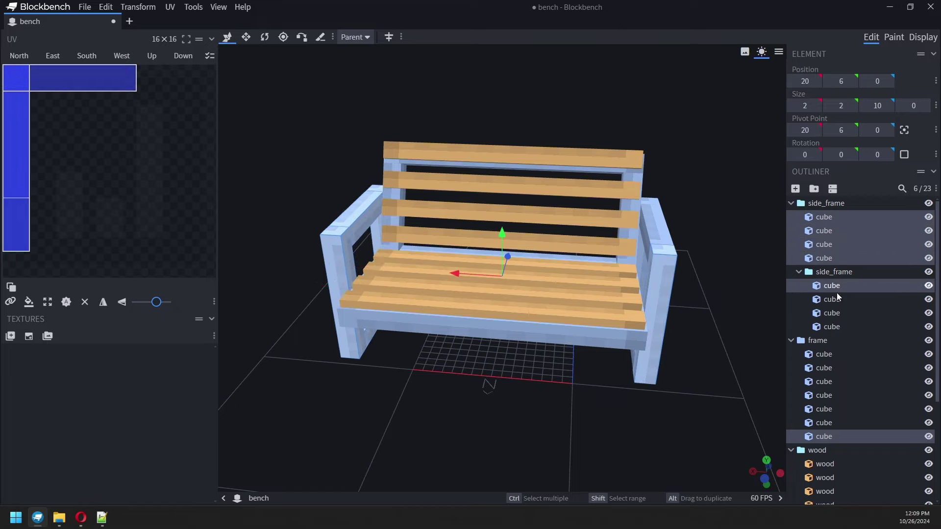
pyautogui.keyDown('ctrl'); pyautogui.click(836, 300); pyautogui.keyUp('ctrl')
pyautogui.keyDown('ctrl'); pyautogui.click(835, 314); pyautogui.keyUp('ctrl')
pyautogui.keyDown('ctrl'); pyautogui.click(834, 327); pyautogui.keyUp('ctrl')
pyautogui.keyDown('ctrl'); pyautogui.click(828, 354); pyautogui.keyUp('ctrl')
pyautogui.keyDown('ctrl'); pyautogui.click(828, 368); pyautogui.keyUp('ctrl')
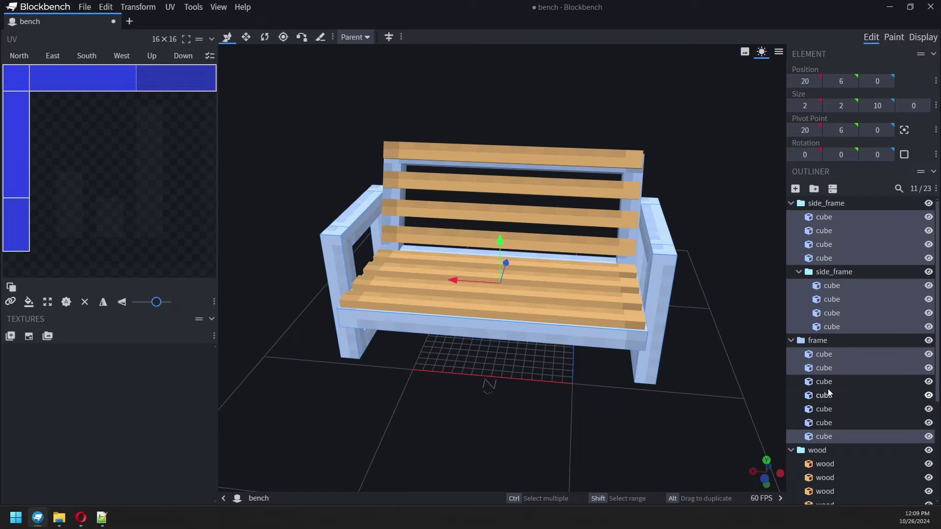
pyautogui.keyDown('ctrl'); pyautogui.click(828, 395); pyautogui.keyUp('ctrl')
pyautogui.keyDown('ctrl'); pyautogui.click(828, 381); pyautogui.keyUp('ctrl')
pyautogui.keyDown('ctrl'); pyautogui.click(830, 409); pyautogui.keyUp('ctrl')
pyautogui.keyDown('ctrl'); pyautogui.click(830, 423); pyautogui.keyUp('ctrl')
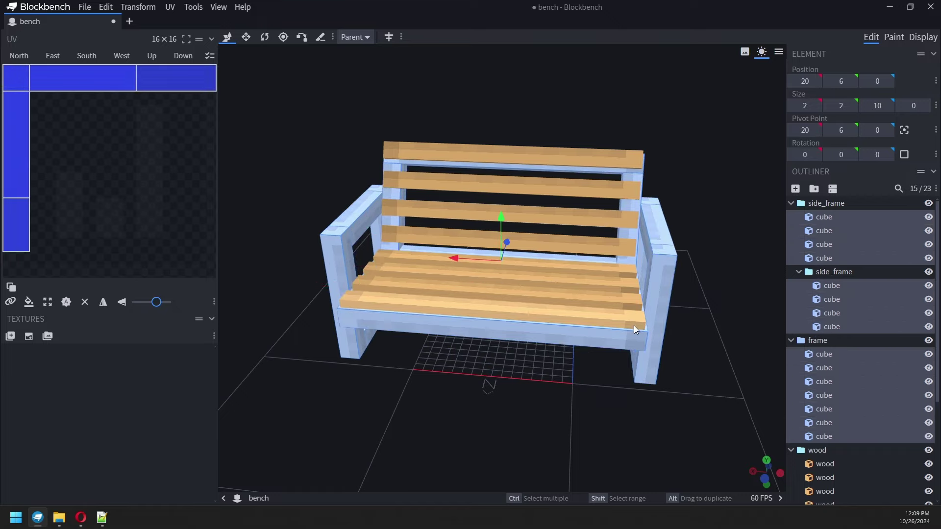
pyautogui.press('F2')
pyautogui.write('frame')
pyautogui.press('Return')
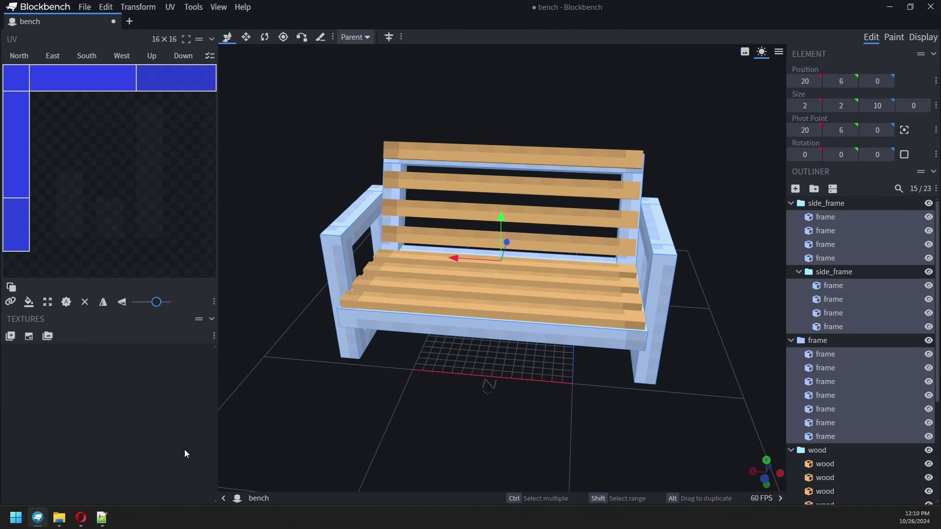
# In model.yml, set the item type to DARK_OAK_STAIRS and add a color parameter with default BROWN, values "%colors%" and description Bench color.
pyautogui.click(104, 517)
pyautogui.click(49, 109)
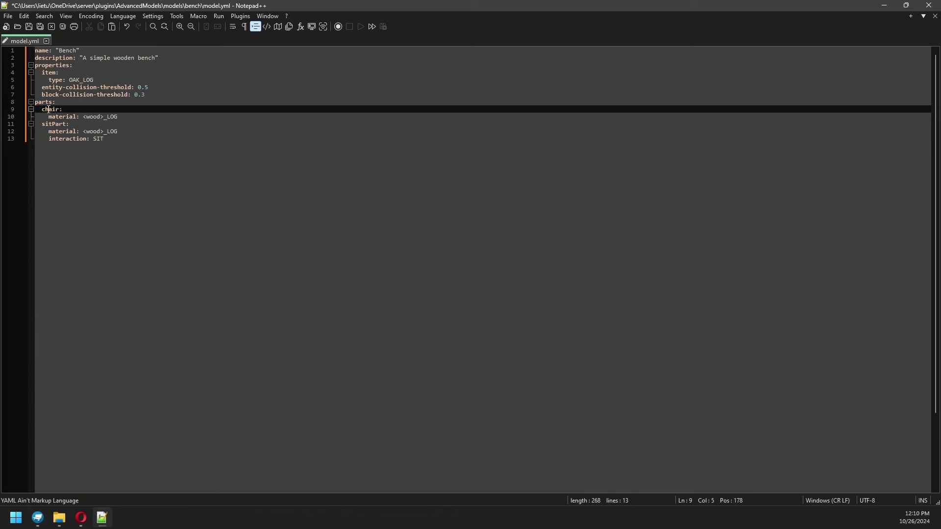
pyautogui.hotkey('ctrl', 'a')
pyautogui.write('name: "Bench" description: "A simple wooden bench" properties:   item:     type: DARK_OAK_STAIRS   entity-collision-threshold: 0.5   block-collision-threshold: 0.3 parameters:   color:     default: BROWN     values: "%colors%"     description: Bench color parts:   chair:     material: <wood>_LOG   sitPart:     material: <wood>_LOG     interaction: SIT')
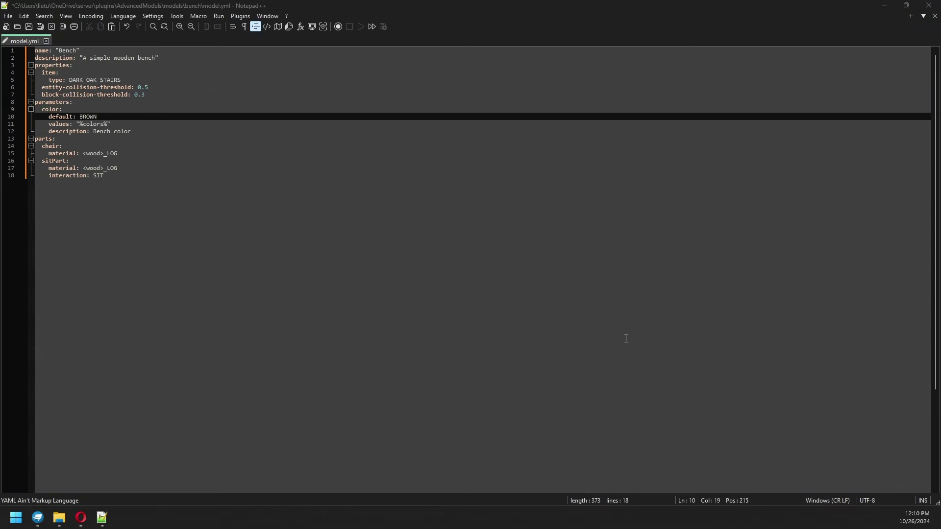
# Check the frame cubes' name in Blockbench, and in model.yml rename the chair part to frame with material BLACK_SHULKER_BOX.
pyautogui.click(37, 517)
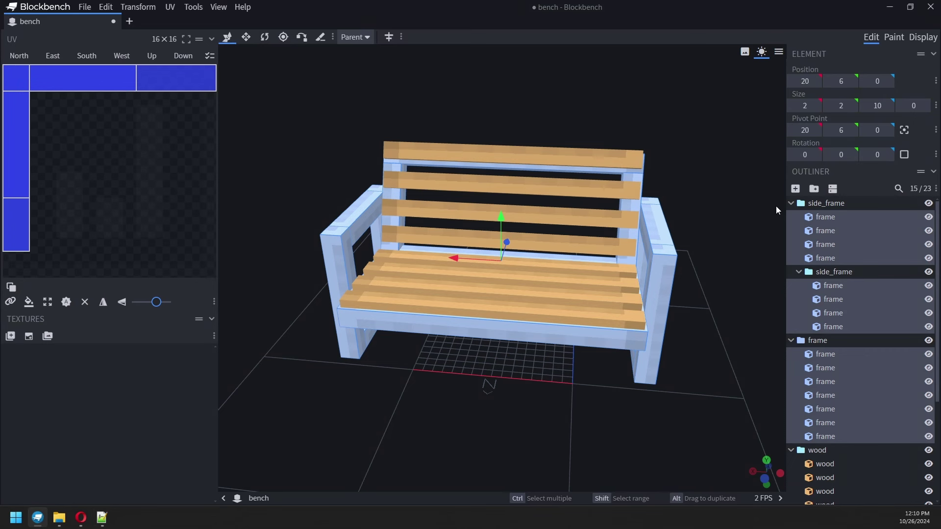
pyautogui.click(833, 220)
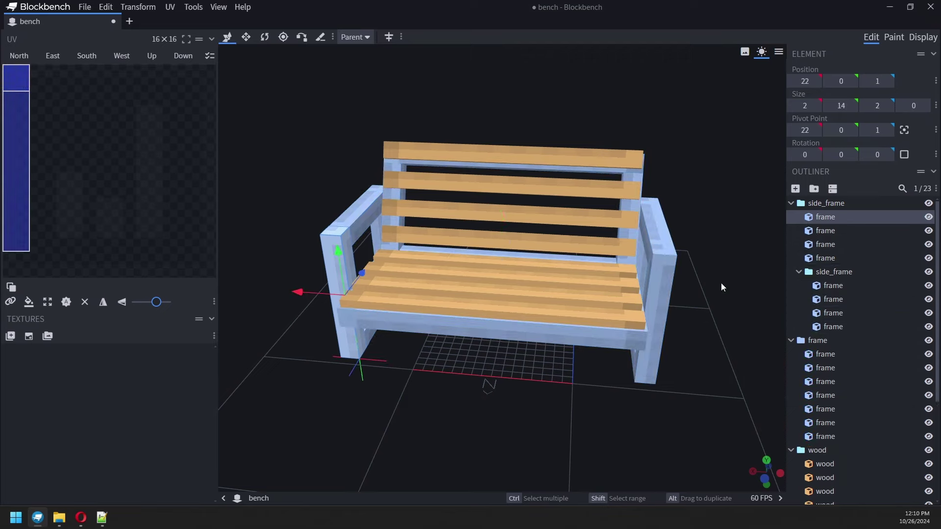
pyautogui.click(102, 518)
pyautogui.doubleClick(56, 146)
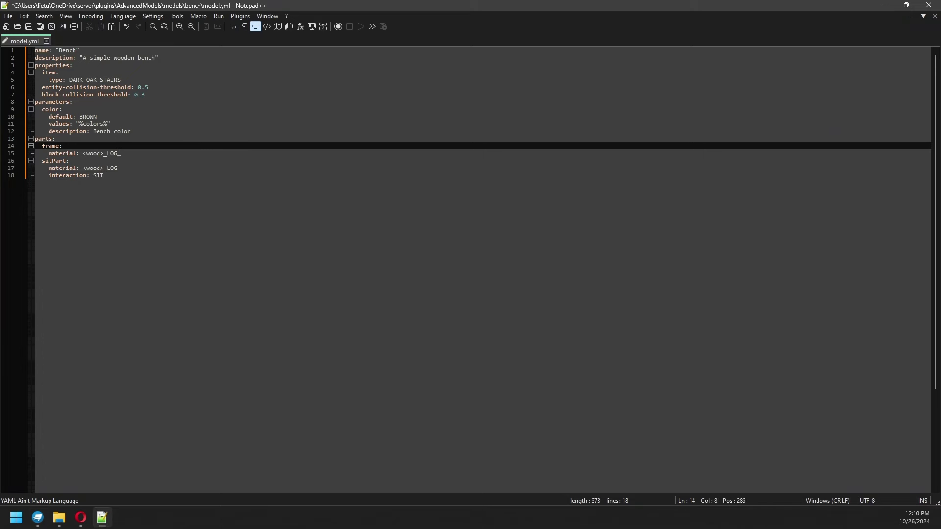
pyautogui.moveTo(118, 153); pyautogui.dragTo(83, 154)
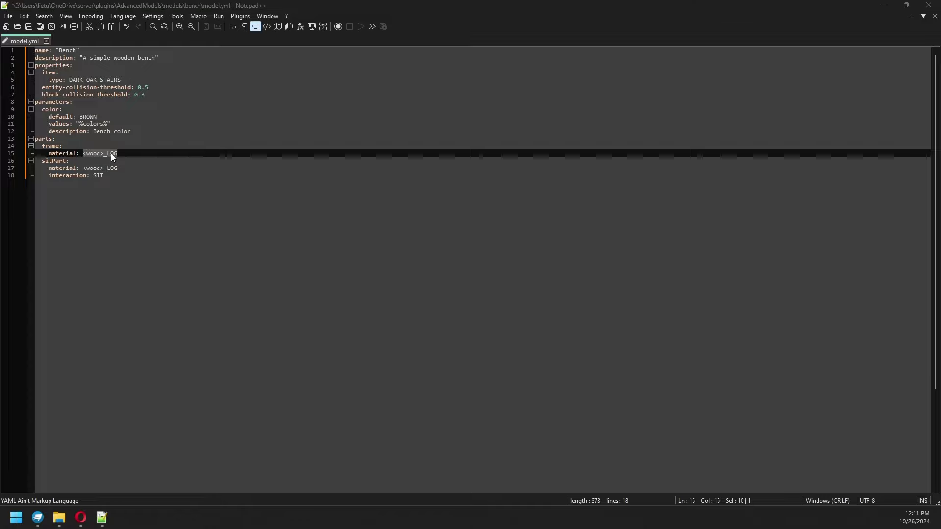
pyautogui.moveTo(118, 154); pyautogui.dragTo(93, 153)
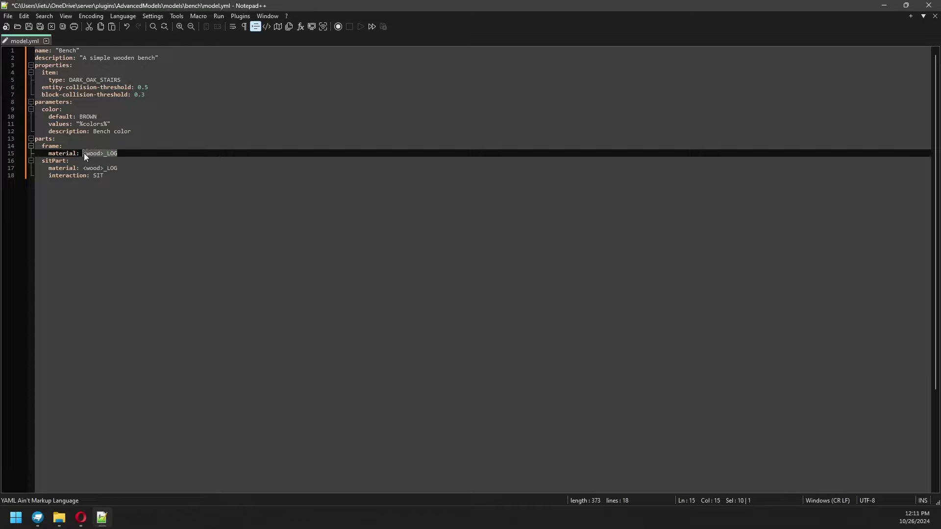
pyautogui.write('BLACK_SHULKER_BOX')
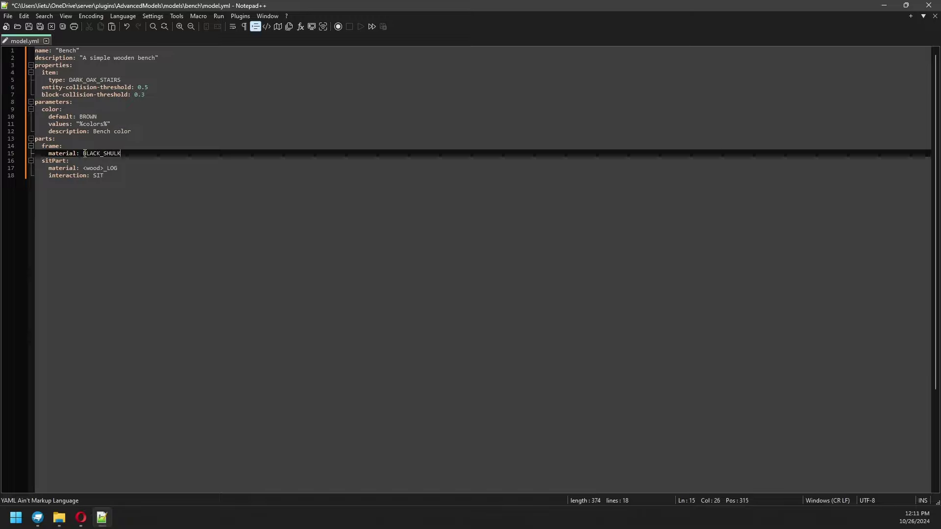
# Rename the sitPart entry to wood and set its material to <color>_SHULKER_BOX.
pyautogui.doubleClick(56, 161)
pyautogui.write('wood')
pyautogui.click(91, 175)
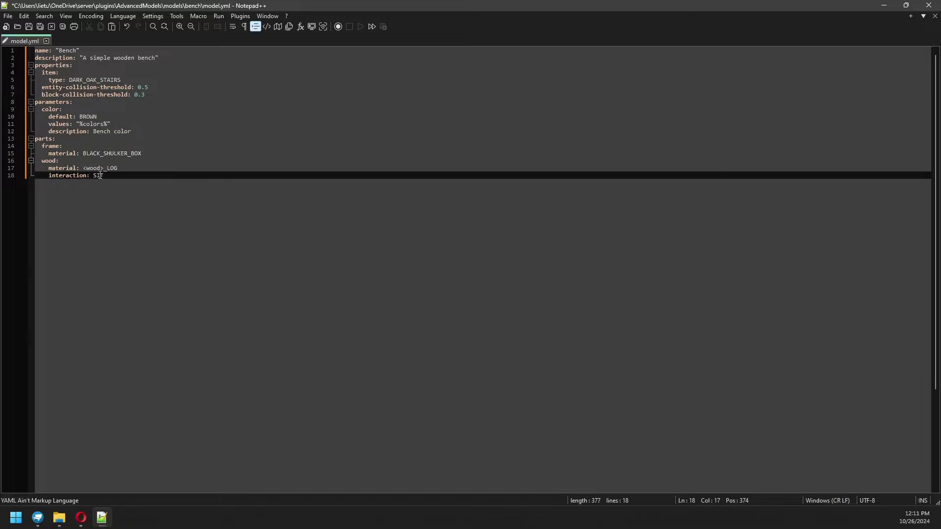
pyautogui.moveTo(118, 168); pyautogui.dragTo(90, 168)
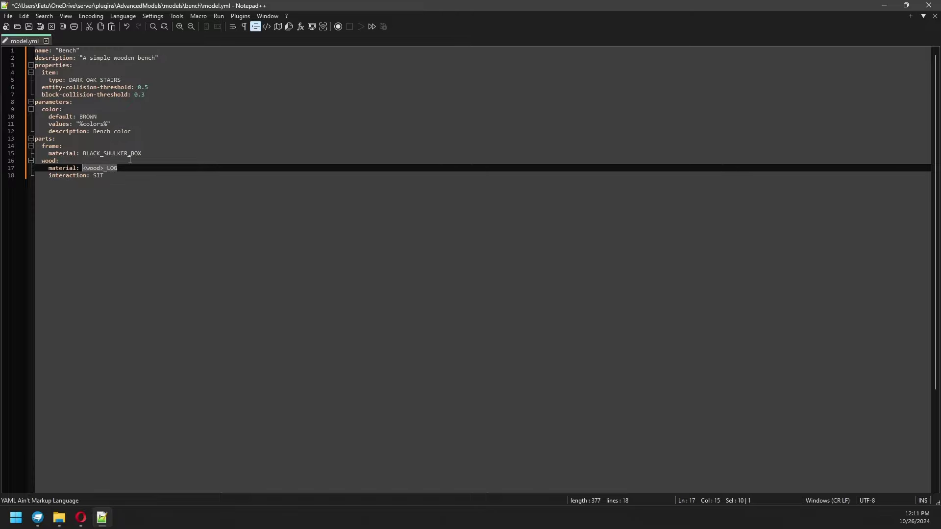
pyautogui.write('<color>')
pyautogui.moveTo(155, 130); pyautogui.dragTo(35, 102)
pyautogui.click(120, 162)
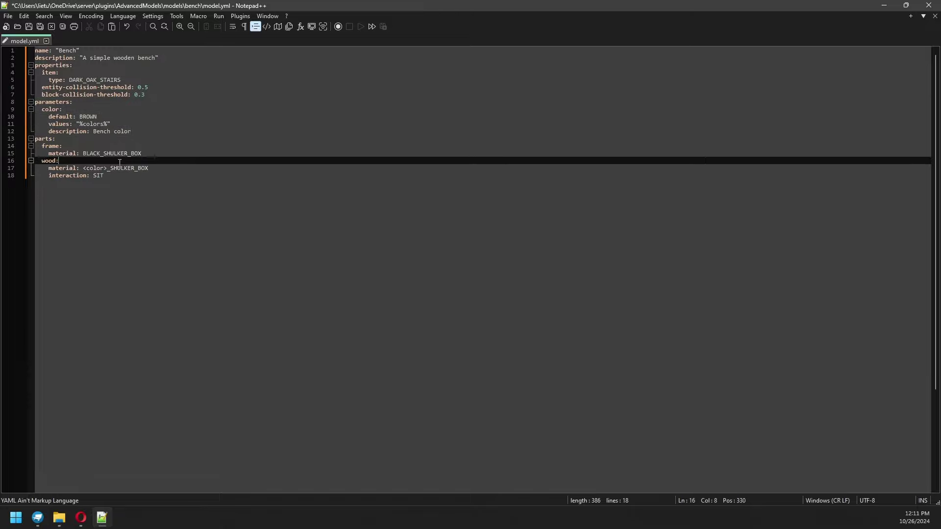
# Move the interaction: SIT line out of the wood part into a new sit part, and save model.yml.
pyautogui.click(116, 179)
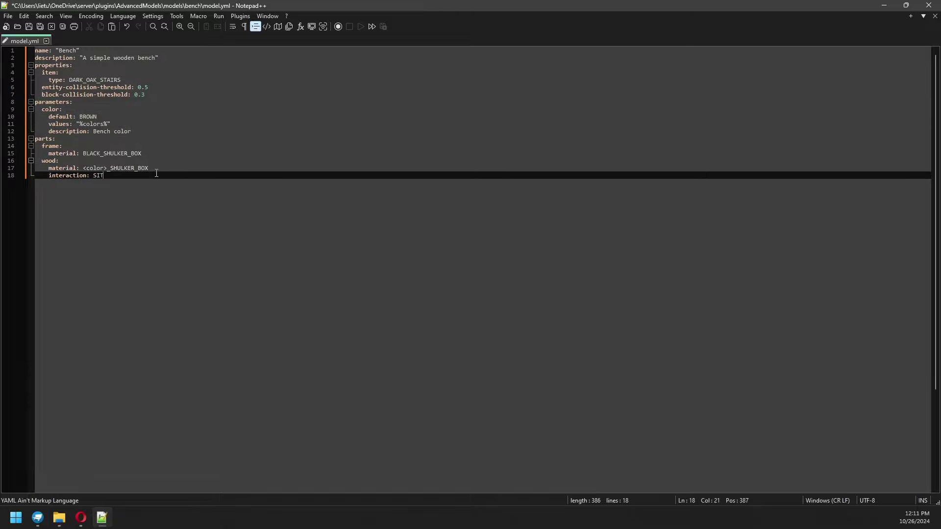
pyautogui.moveTo(156, 173); pyautogui.dragTo(170, 169)
pyautogui.hotkey('ctrl', 'c')
pyautogui.press('BackSpace')
pyautogui.press('Return')
pyautogui.press('BackSpace')
pyautogui.press('BackSpace')
pyautogui.write('sit:')
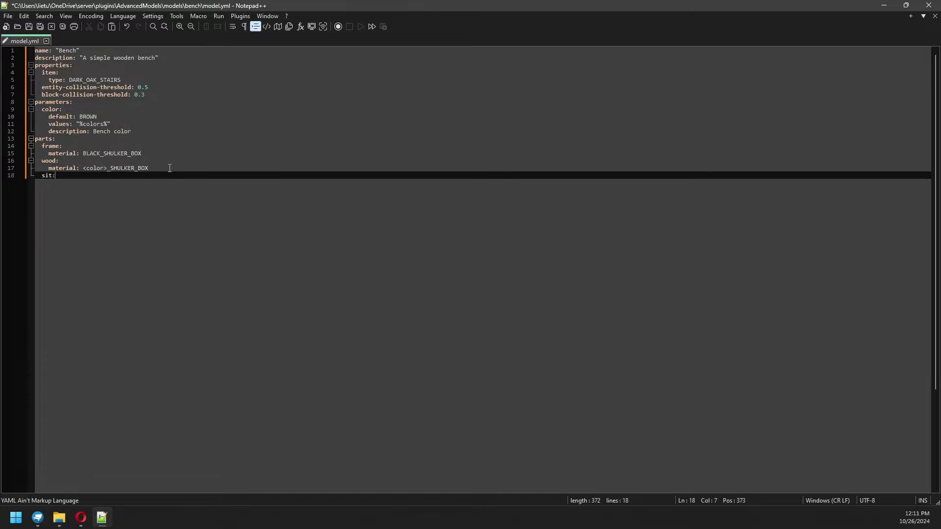
pyautogui.press('Return')
pyautogui.hotkey('ctrl', 'v')
pyautogui.press('Up')
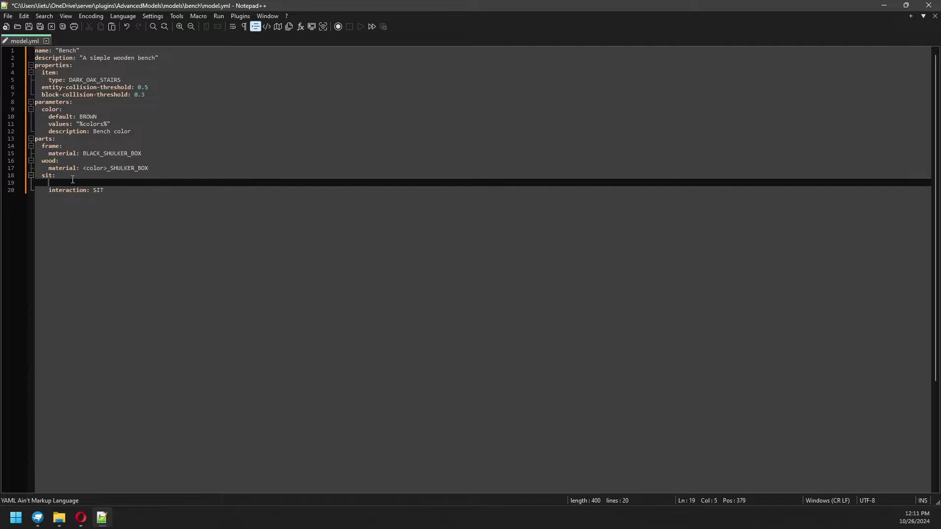
pyautogui.hotkey('ctrl', 'l')
pyautogui.press('End')
pyautogui.hotkey('ctrl', 's')
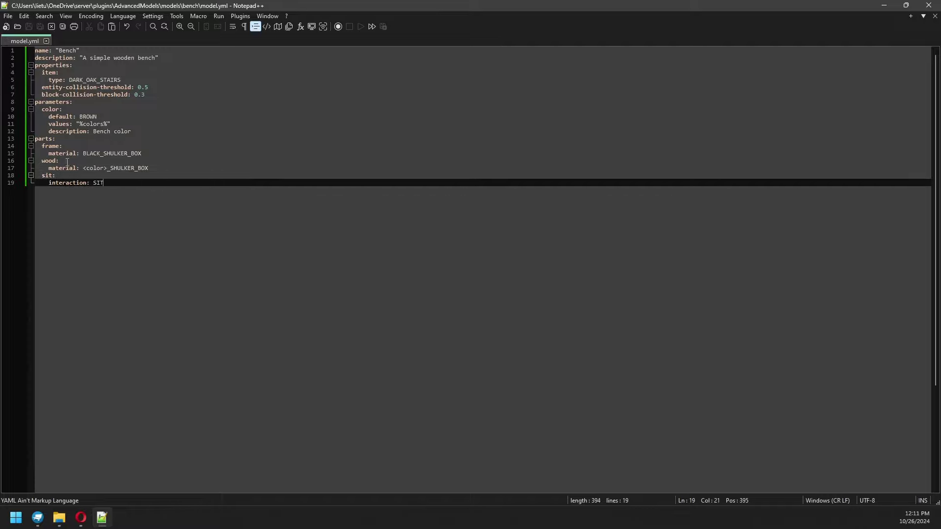
# Switch to Blockbench and add a cube outside the groups with its size set to 0, 0, 0.
pyautogui.click(39, 515)
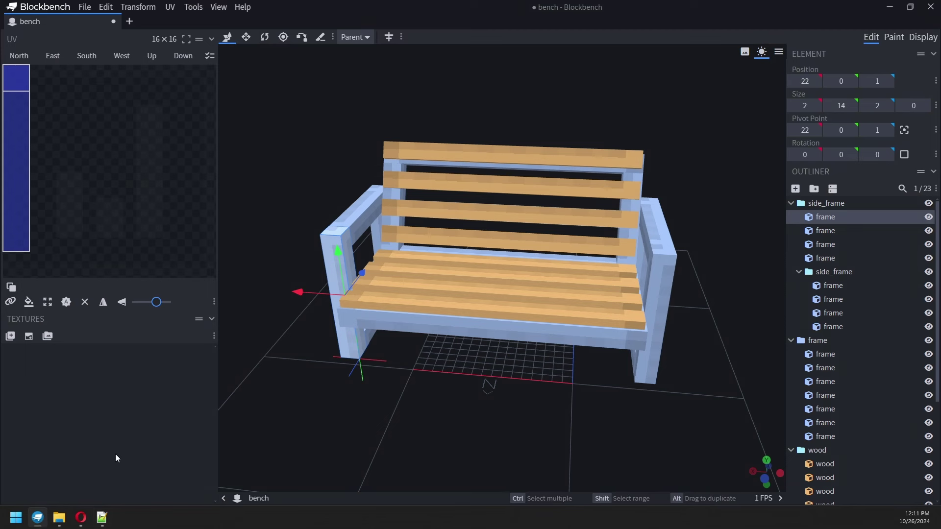
pyautogui.scroll(-3, 819, 423)
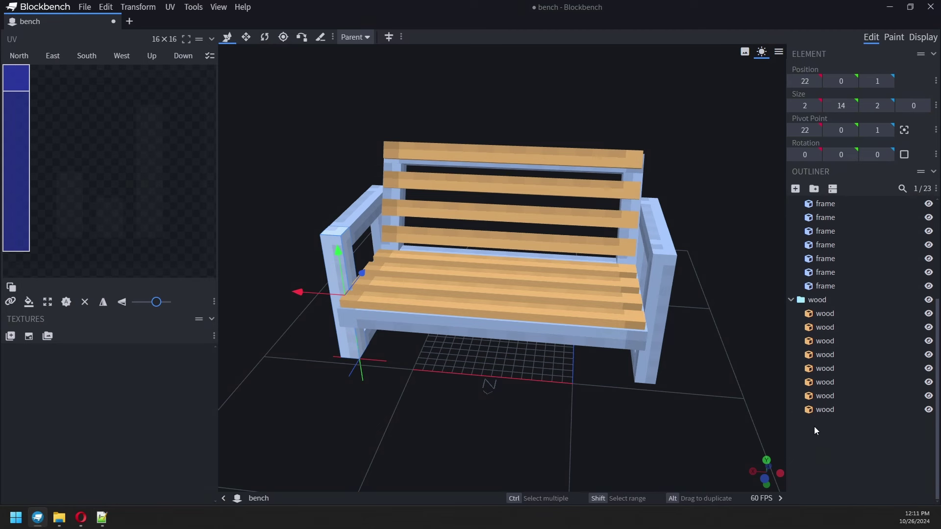
pyautogui.rightClick(814, 427)
pyautogui.click(846, 284)
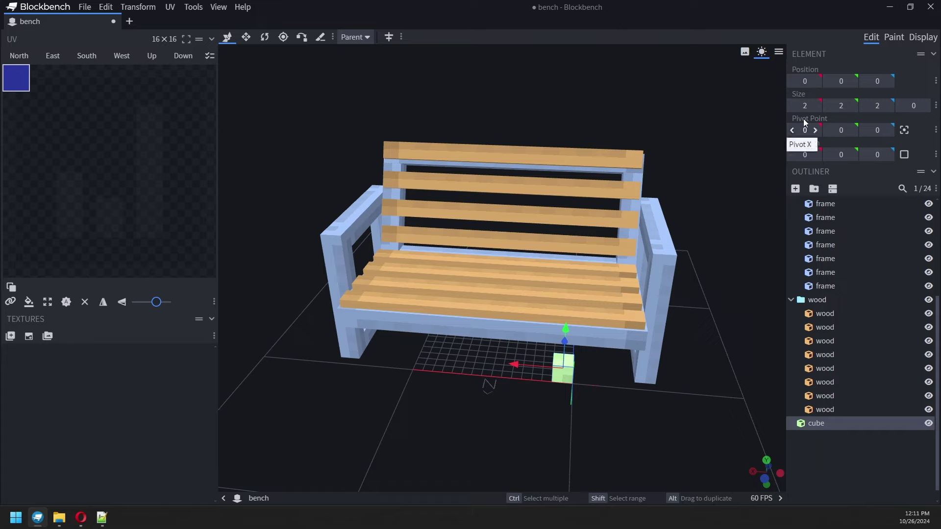
pyautogui.write('0')
pyautogui.press('Return')
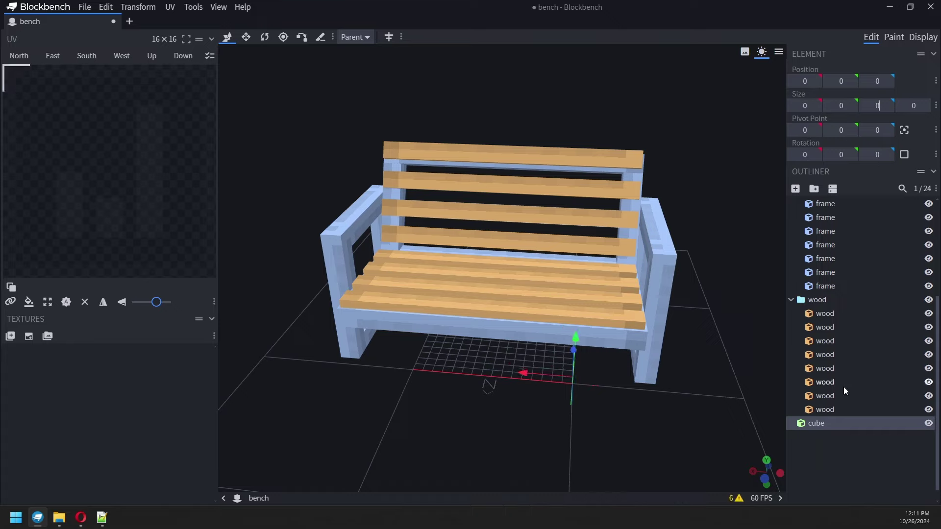
# Rename the new zero-size cube to "sit", taking the part name from model.yml.
pyautogui.click(102, 519)
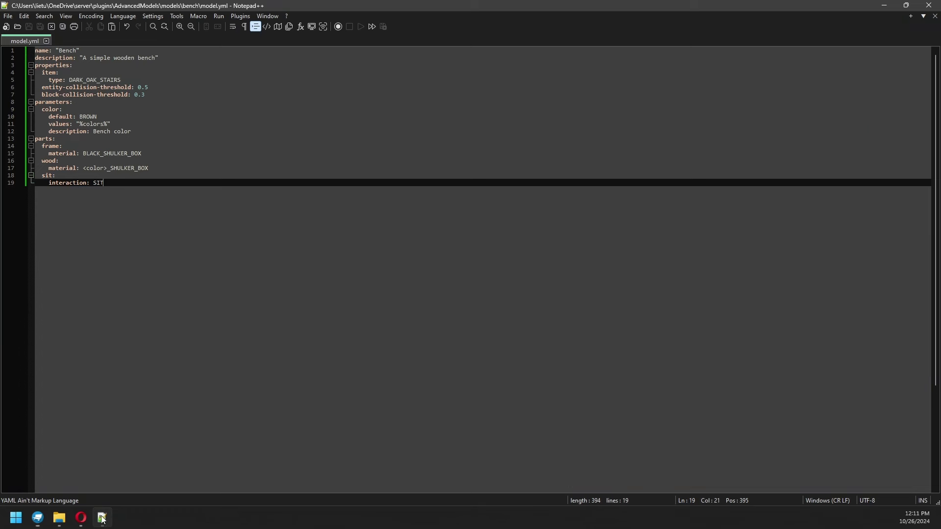
pyautogui.doubleClick(46, 176)
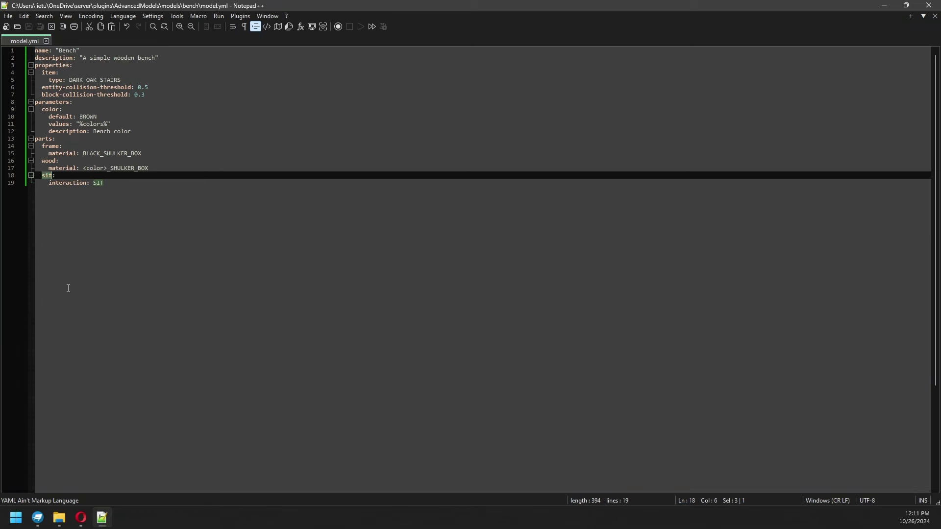
pyautogui.click(38, 517)
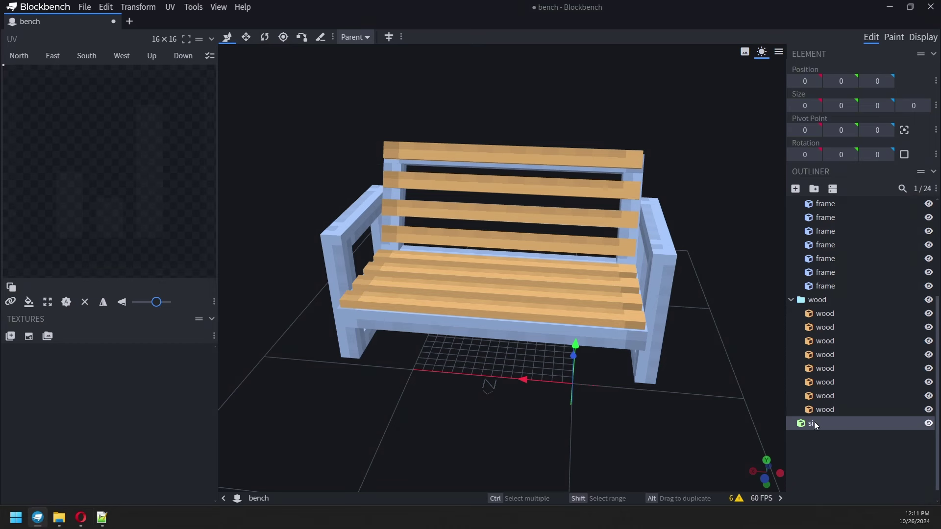
# Move the sit cube to position 8, 9, 6 above the middle of the seat and save the model.
pyautogui.moveTo(496, 349)
pyautogui.mouseDown()
pyautogui.moveTo(473, 419)
pyautogui.moveTo(496, 362)
pyautogui.mouseUp()
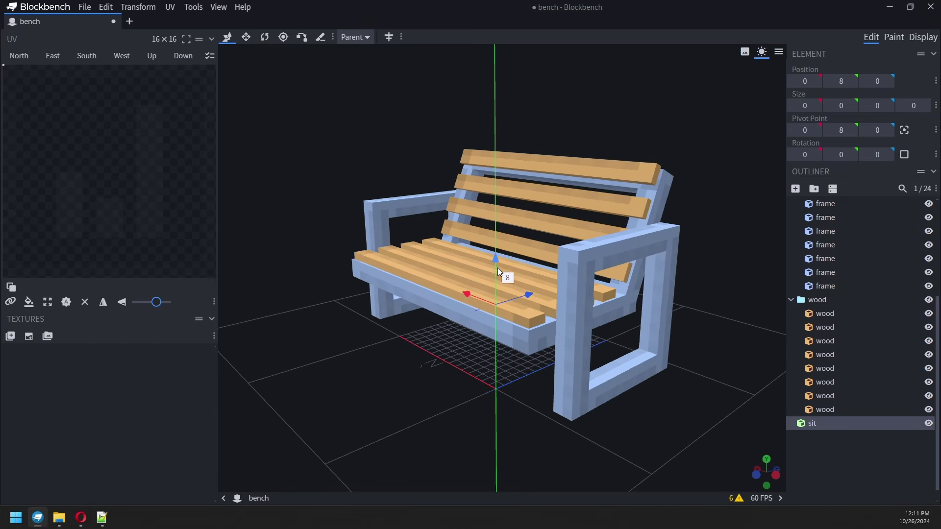
pyautogui.moveTo(498, 268); pyautogui.dragTo(498, 254)
pyautogui.moveTo(454, 417); pyautogui.dragTo(517, 408)
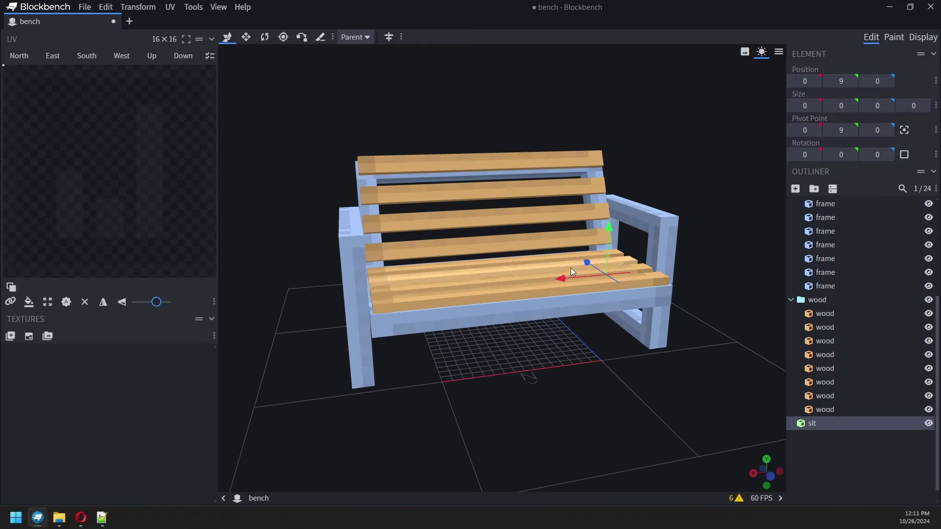
pyautogui.moveTo(561, 279); pyautogui.dragTo(465, 290)
pyautogui.moveTo(468, 327); pyautogui.dragTo(478, 369)
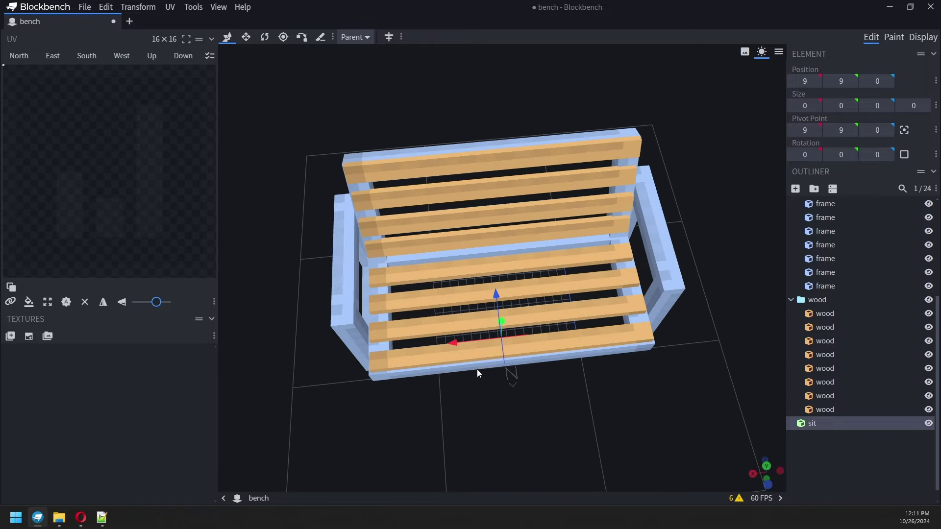
pyautogui.moveTo(492, 302); pyautogui.dragTo(463, 275)
pyautogui.moveTo(496, 246); pyautogui.dragTo(492, 347)
pyautogui.hotkey('ctrl', 's')
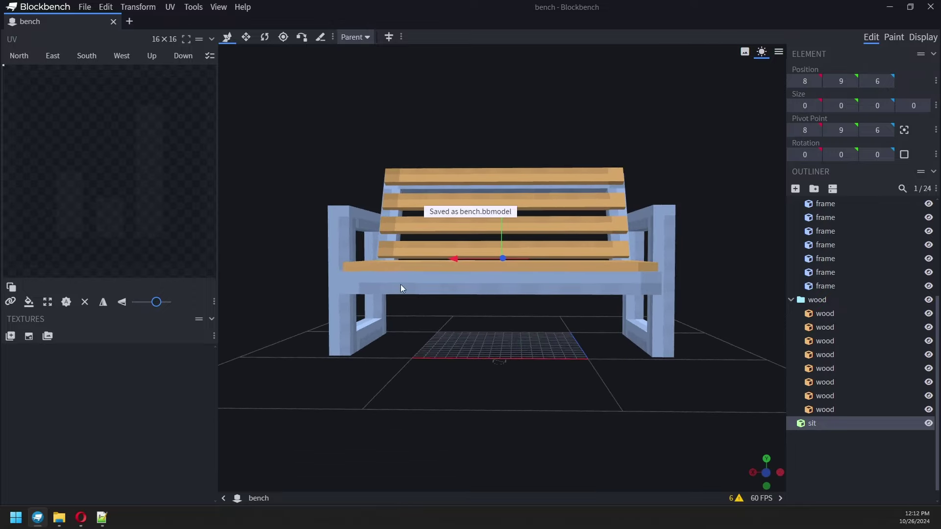
# Switch to Minecraft and join the first server in the multiplayer list.
pyautogui.click(59, 517)
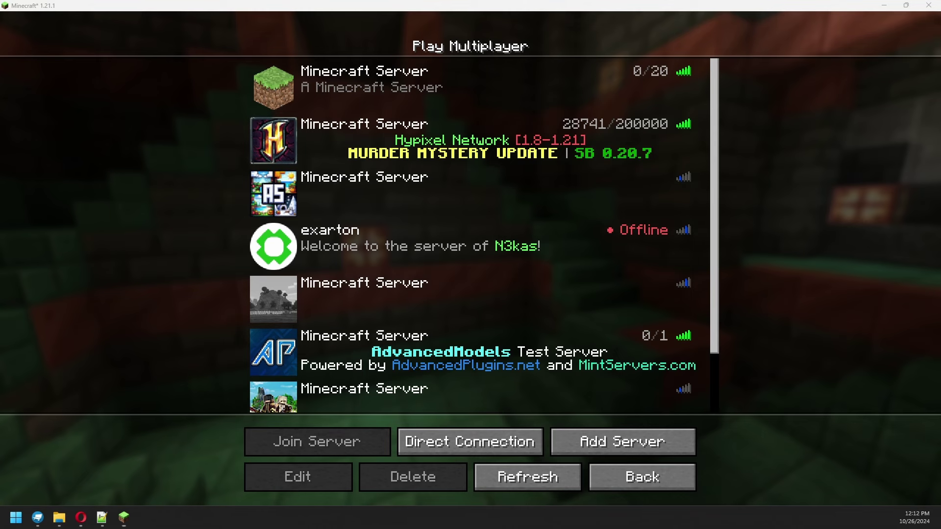
pyautogui.click(558, 76)
pyautogui.click(558, 75)
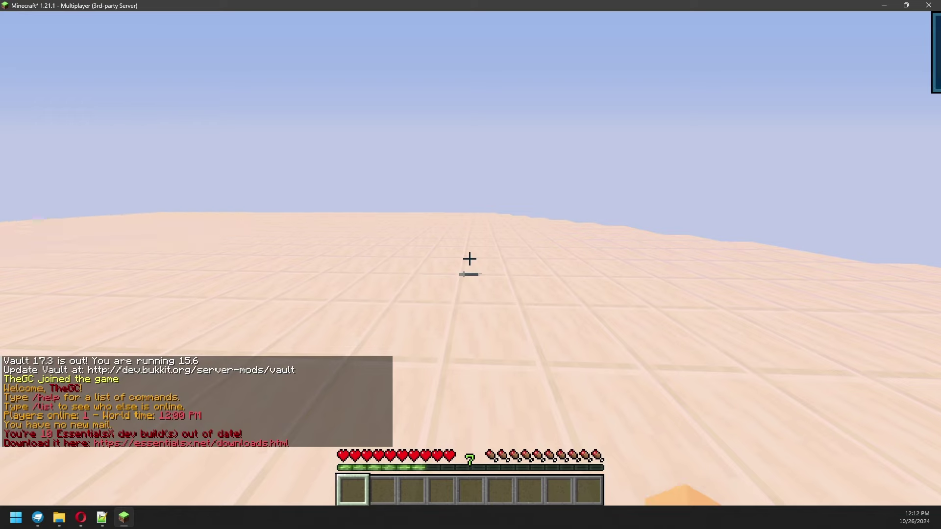
# Open the models menu with /am menu, take the Bench model and place it on the ground.
pyautogui.write('/am menu')
pyautogui.press('Return')
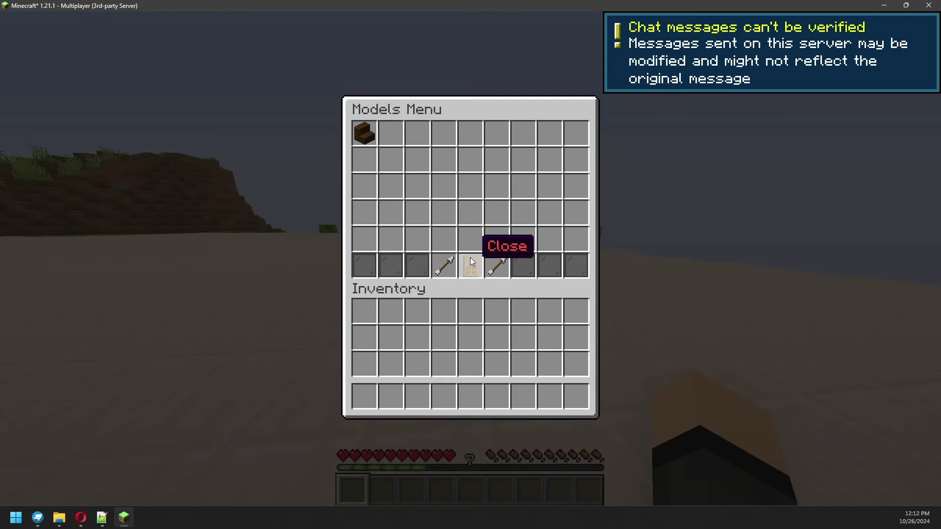
pyautogui.click(367, 131)
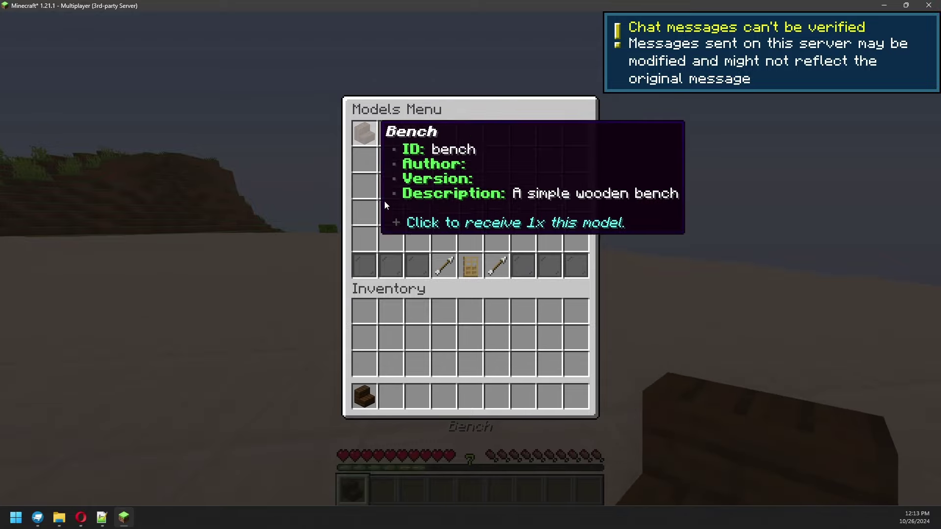
pyautogui.press('Escape')
pyautogui.rightClick(470, 259)
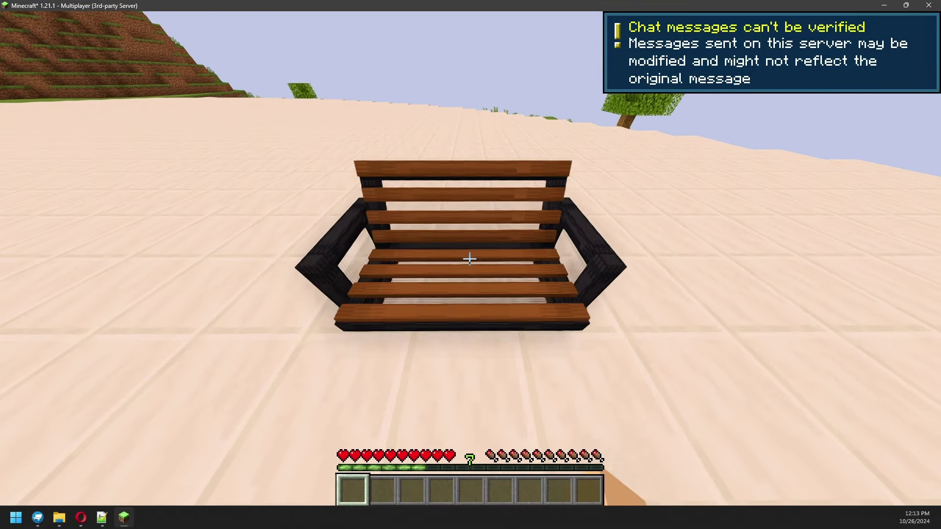
# View the placed bench from the side and get a barrier item with the command /i barrier.
pyautogui.press('d')
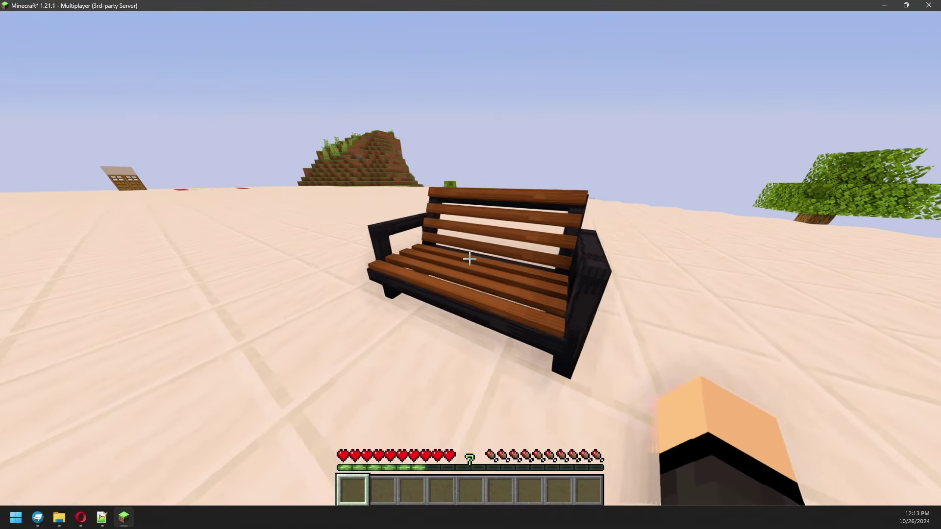
pyautogui.press('s')
pyautogui.press('a')
pyautogui.press('a')
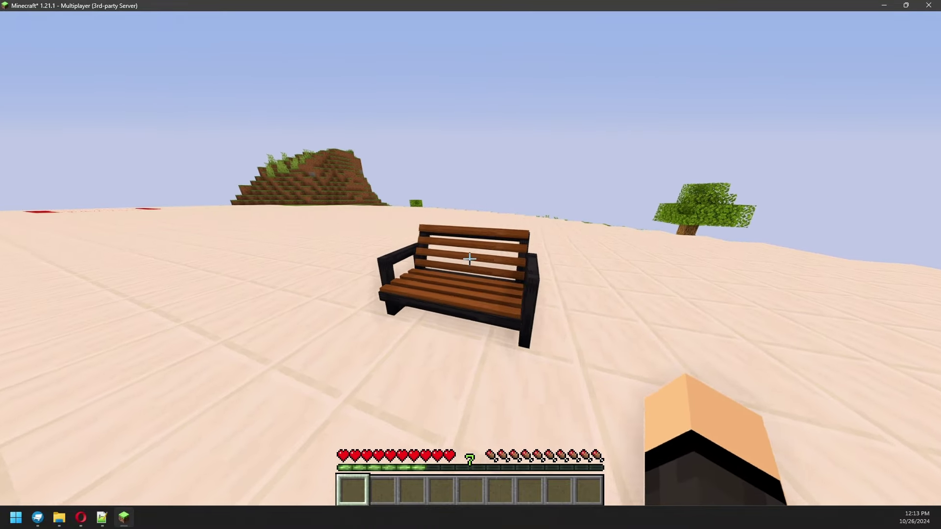
pyautogui.press('/')
pyautogui.write('i barrier')
pyautogui.press('Return')
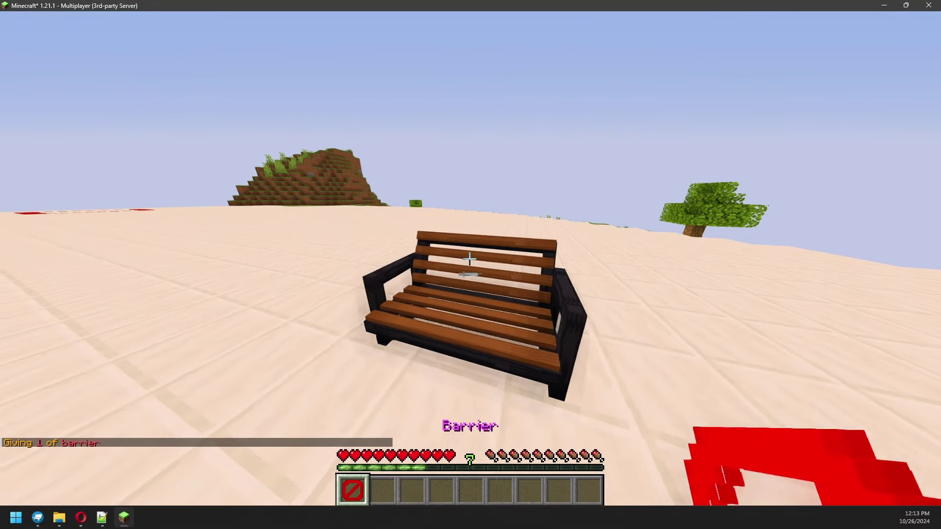
# Switch to creative mode with /gmc and examine the barrier blocks around the bench from several sides.
pyautogui.press('a')
pyautogui.press('a')
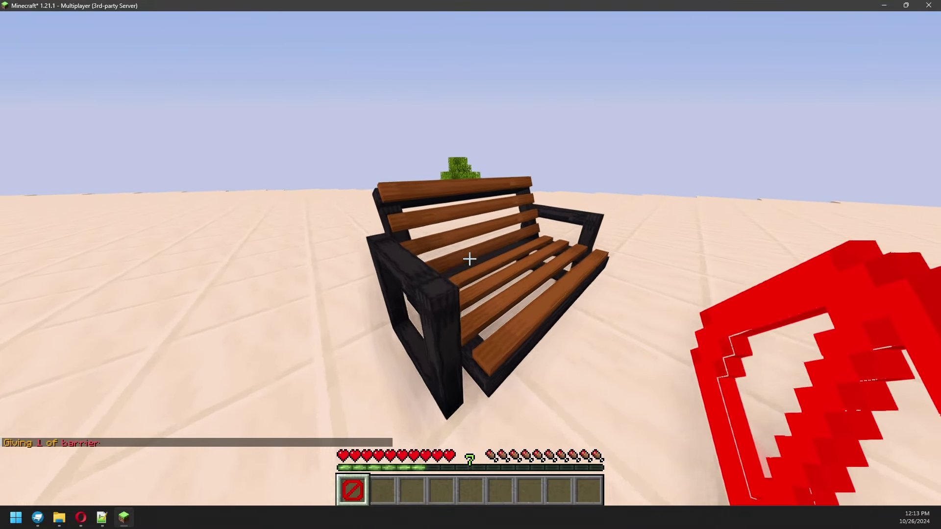
pyautogui.press('s')
pyautogui.press('/')
pyautogui.write('gmc')
pyautogui.press('Return')
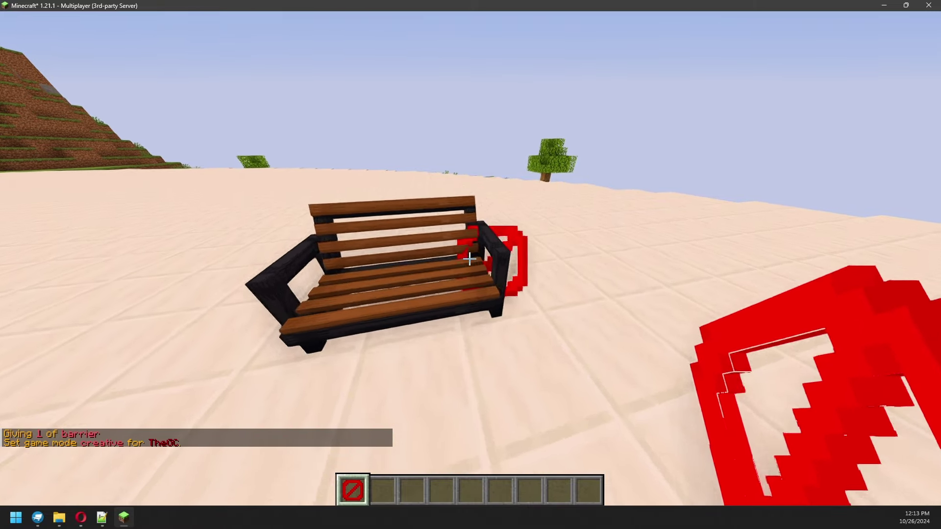
pyautogui.press('a')
pyautogui.press('a')
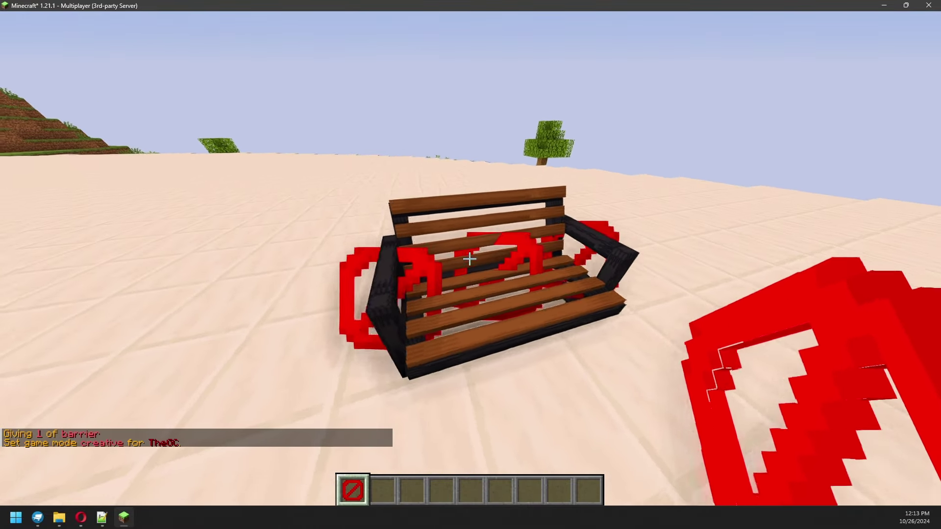
# Switch to Notepad++ and examine the entity-collision-threshold line under properties in the bench's model.yml.
pyautogui.click(102, 518)
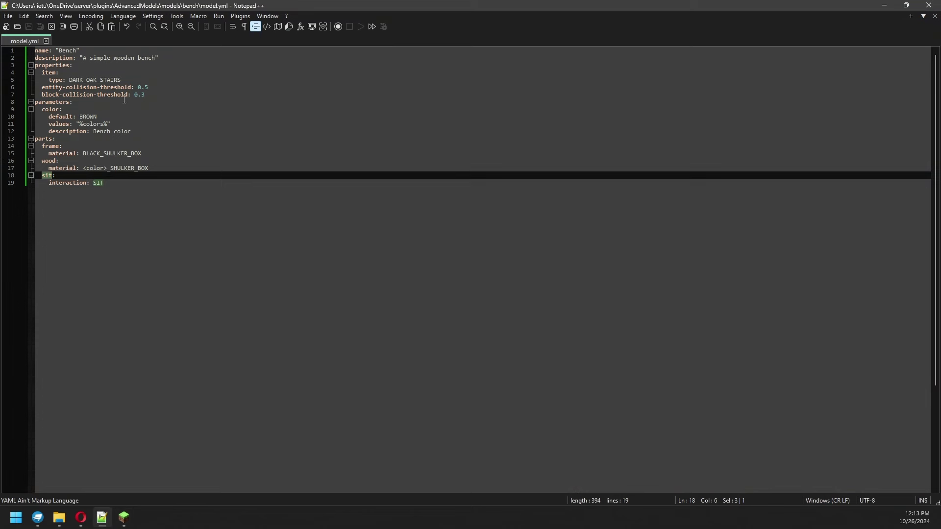
pyautogui.moveTo(42, 87); pyautogui.dragTo(163, 85)
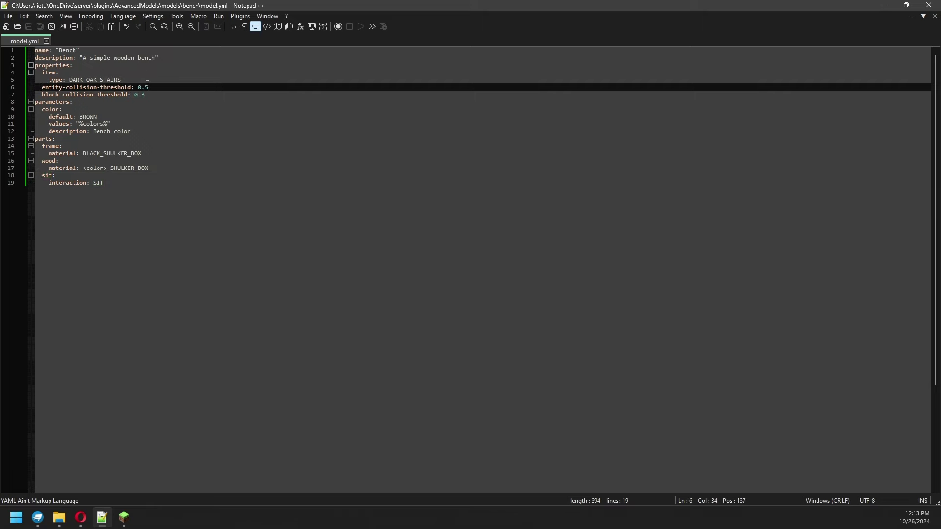
# Switch back to Minecraft, sit on the bench with an empty hand, and view the seated character from the front with the HUD hidden.
pyautogui.click(124, 518)
pyautogui.press('a')
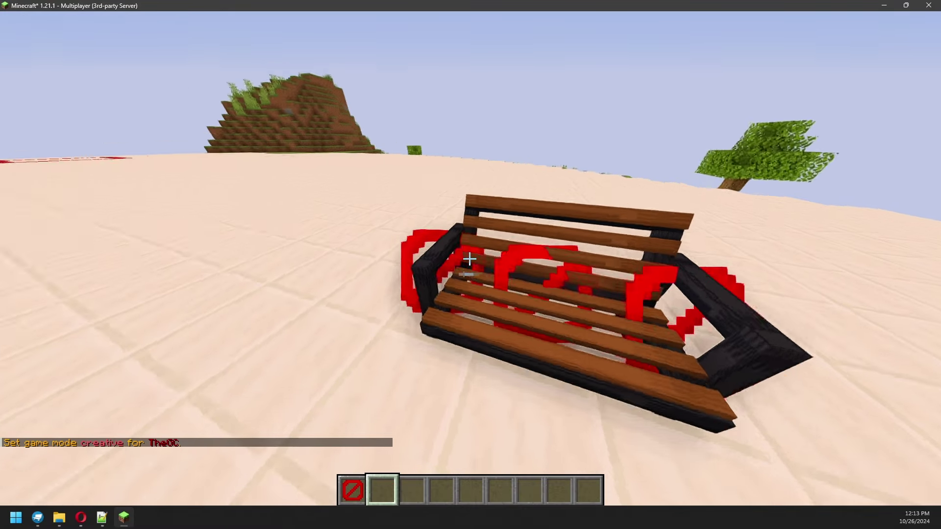
pyautogui.press('F5')
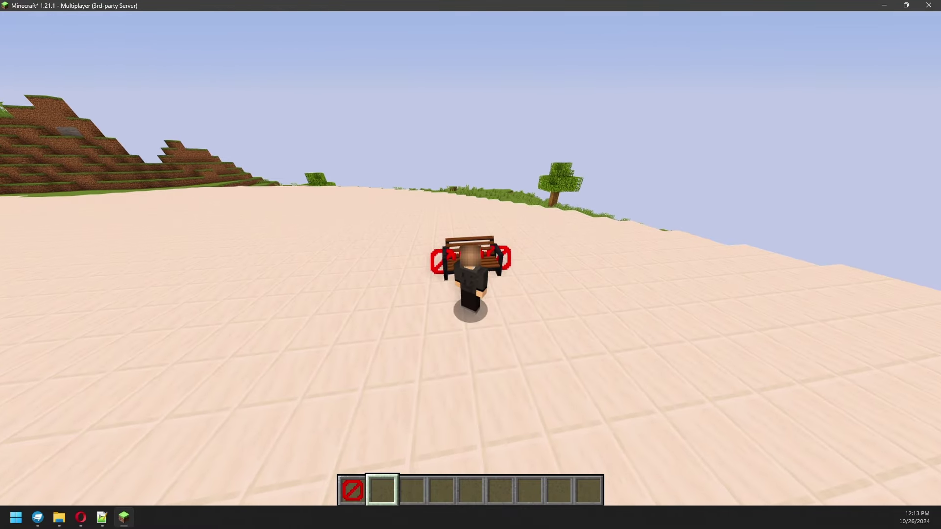
pyautogui.rightClick(470, 259)
pyautogui.press('F5')
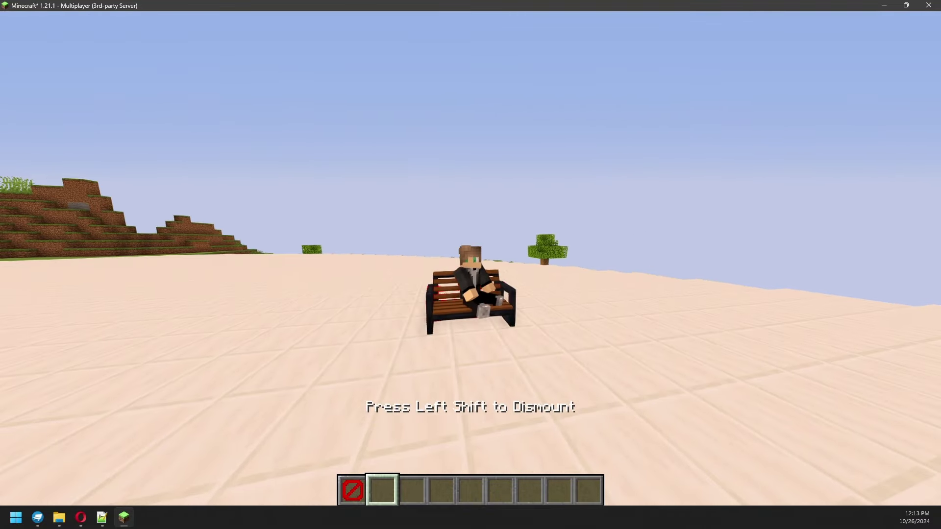
pyautogui.press('F1')
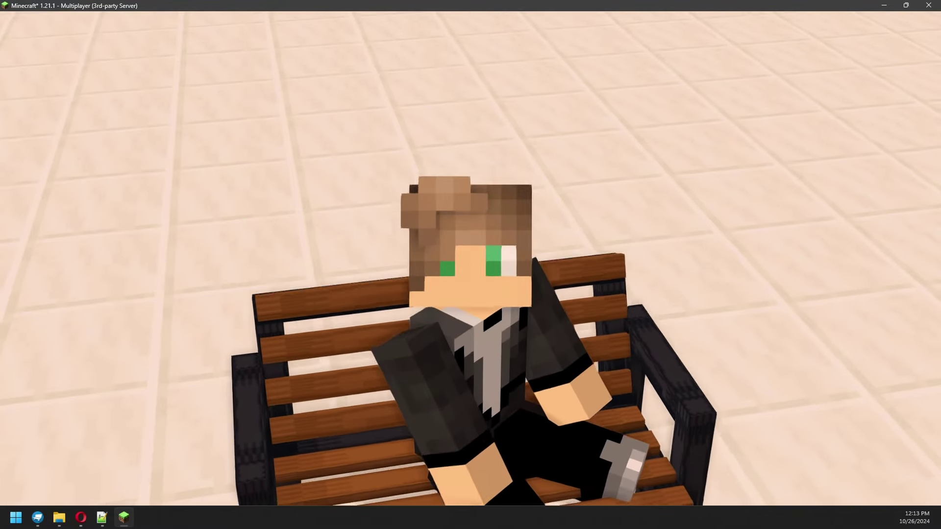